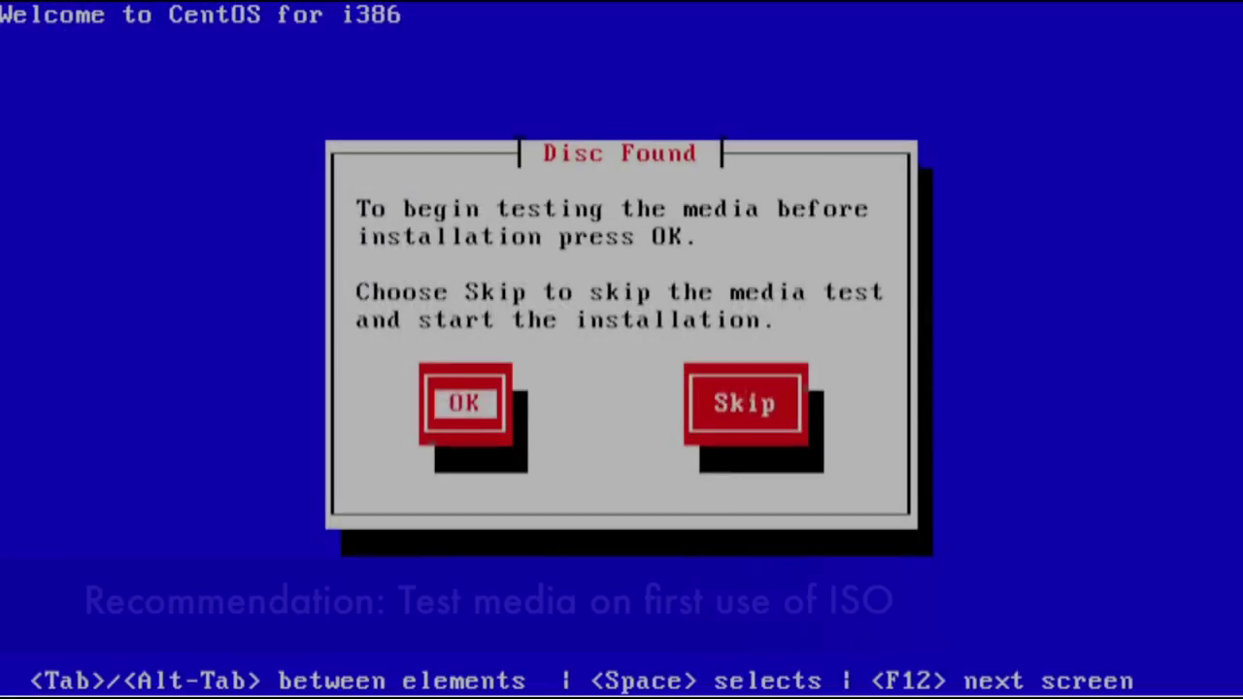
# - Skip the installation media test and move past the welcome screen
pyautogui.press('Tab')
pyautogui.press('Return')
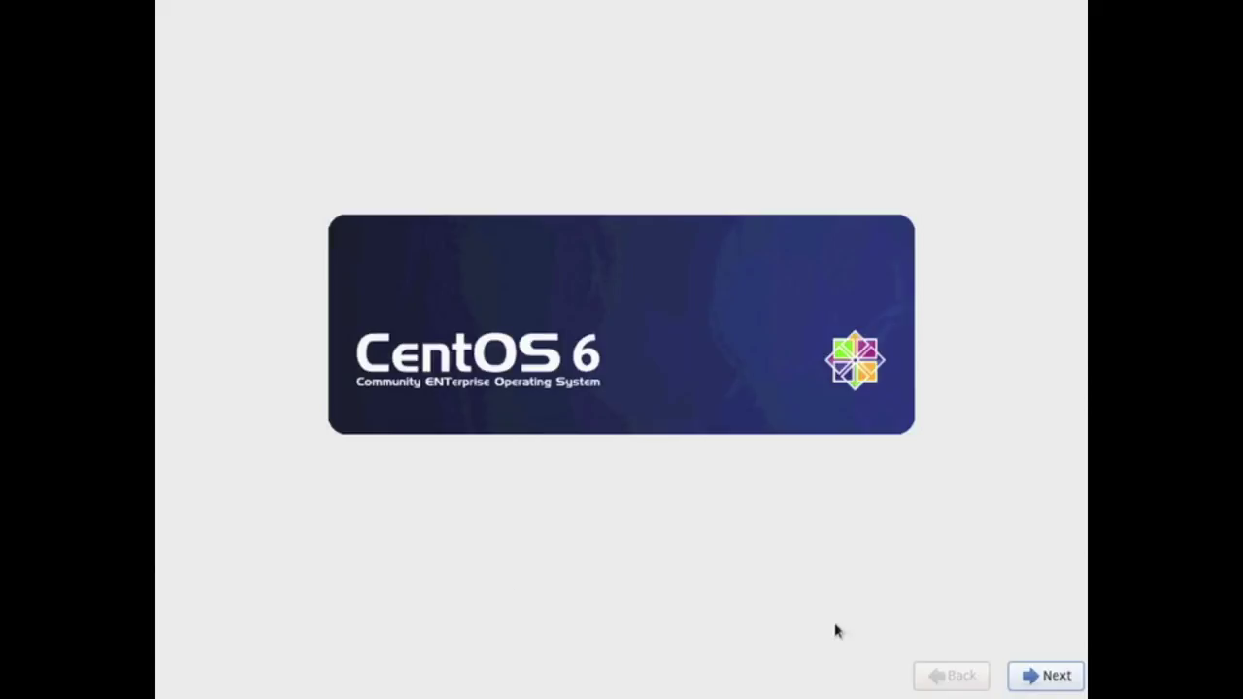
pyautogui.click(1076, 674)
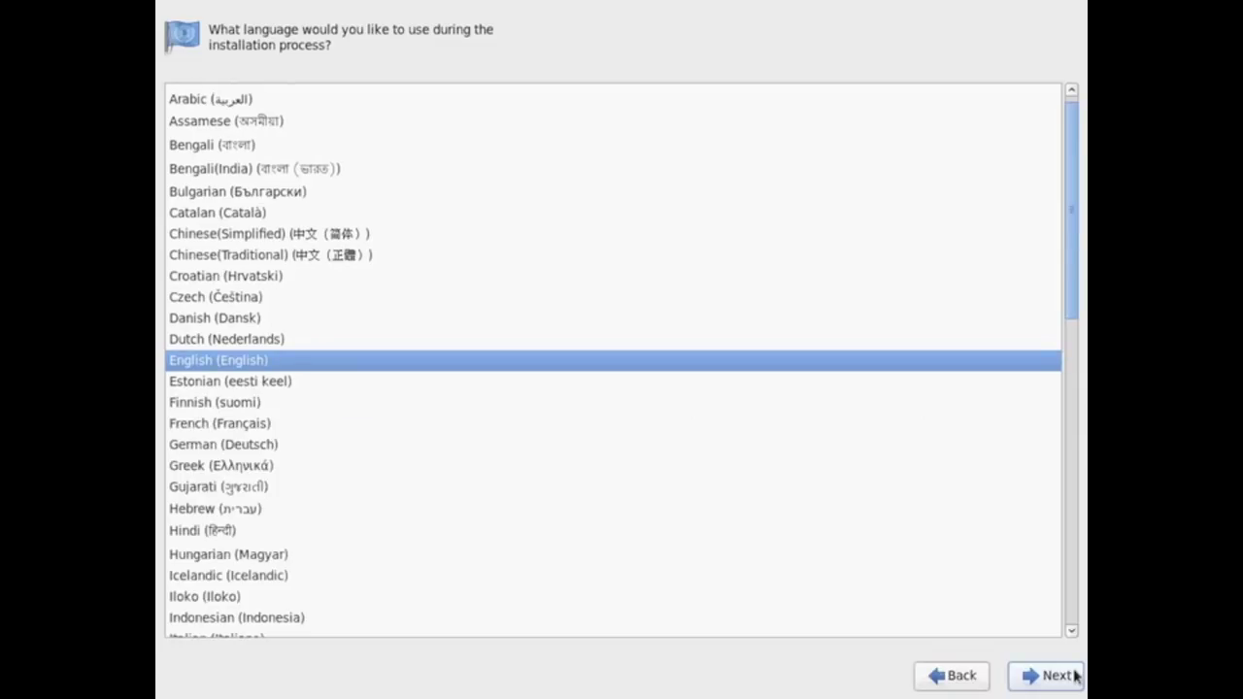
# - Keep English as the language and U.S. English as the keyboard layout
pyautogui.moveTo(1071, 311); pyautogui.dragTo(1073, 364)
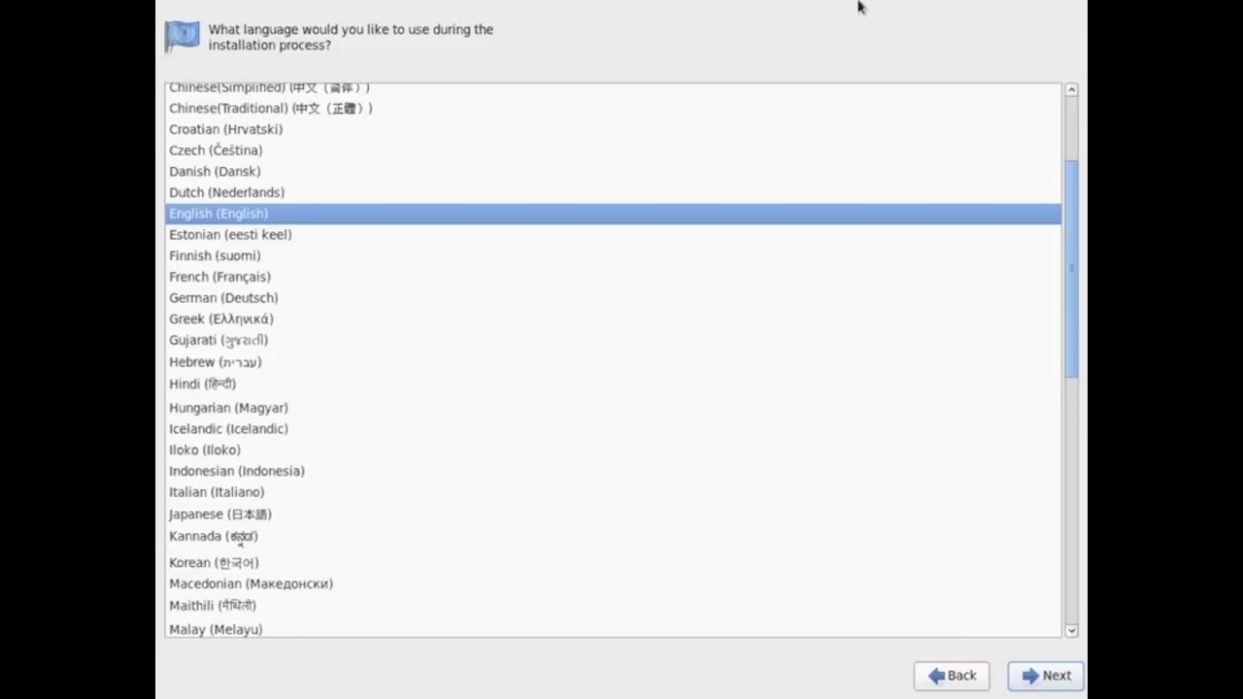
pyautogui.click(1068, 677)
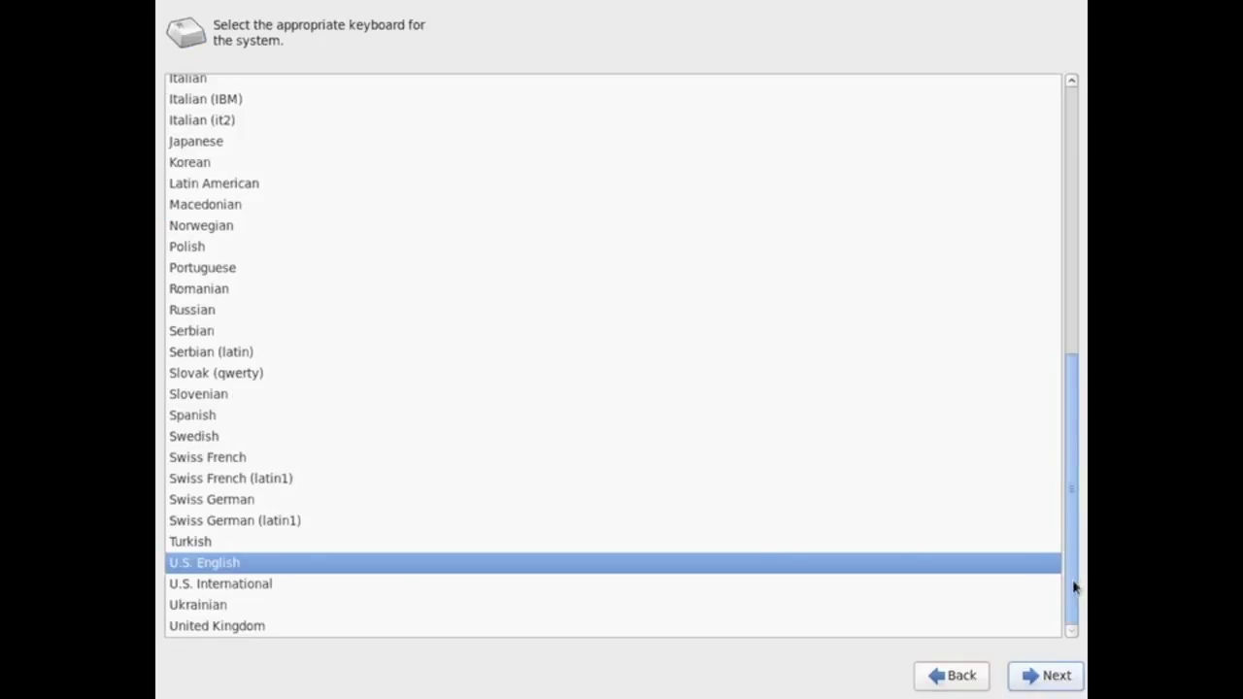
pyautogui.moveTo(1071, 585)
pyautogui.mouseDown()
pyautogui.moveTo(1062, 250)
pyautogui.moveTo(1072, 582)
pyautogui.mouseUp()
pyautogui.click(1060, 673)
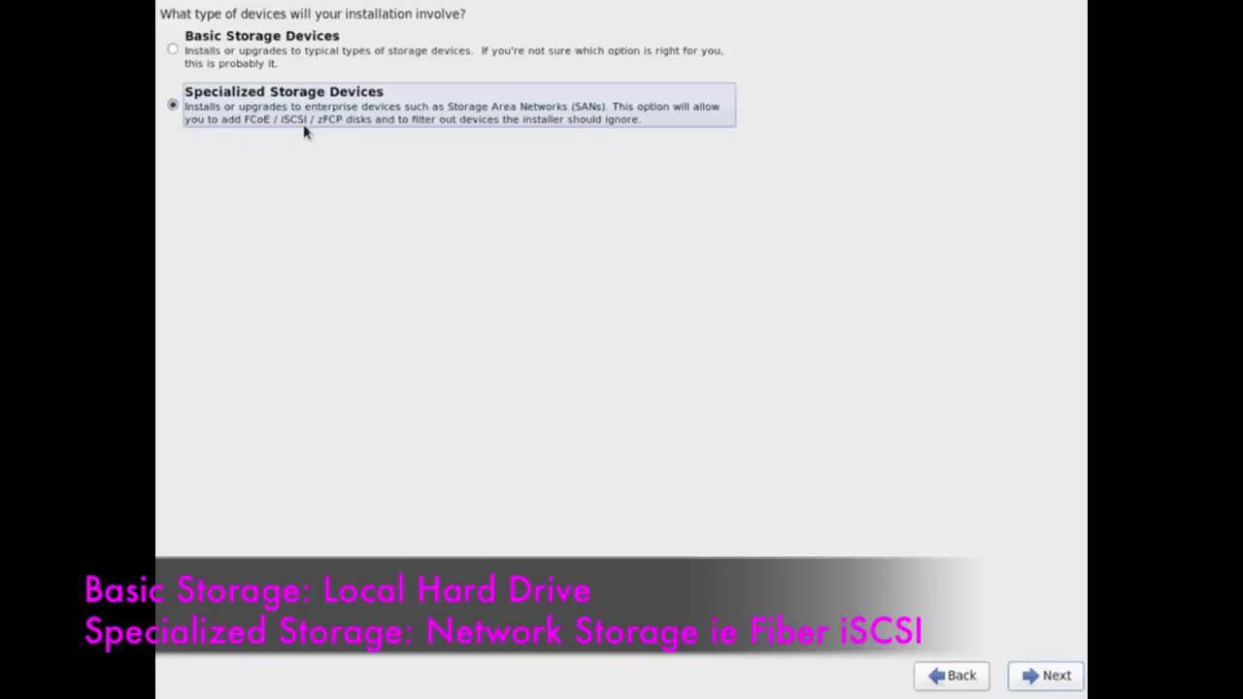
# - Use Basic Storage Devices, discard the blank disk's data, and name the host centos-server
pyautogui.click(273, 60)
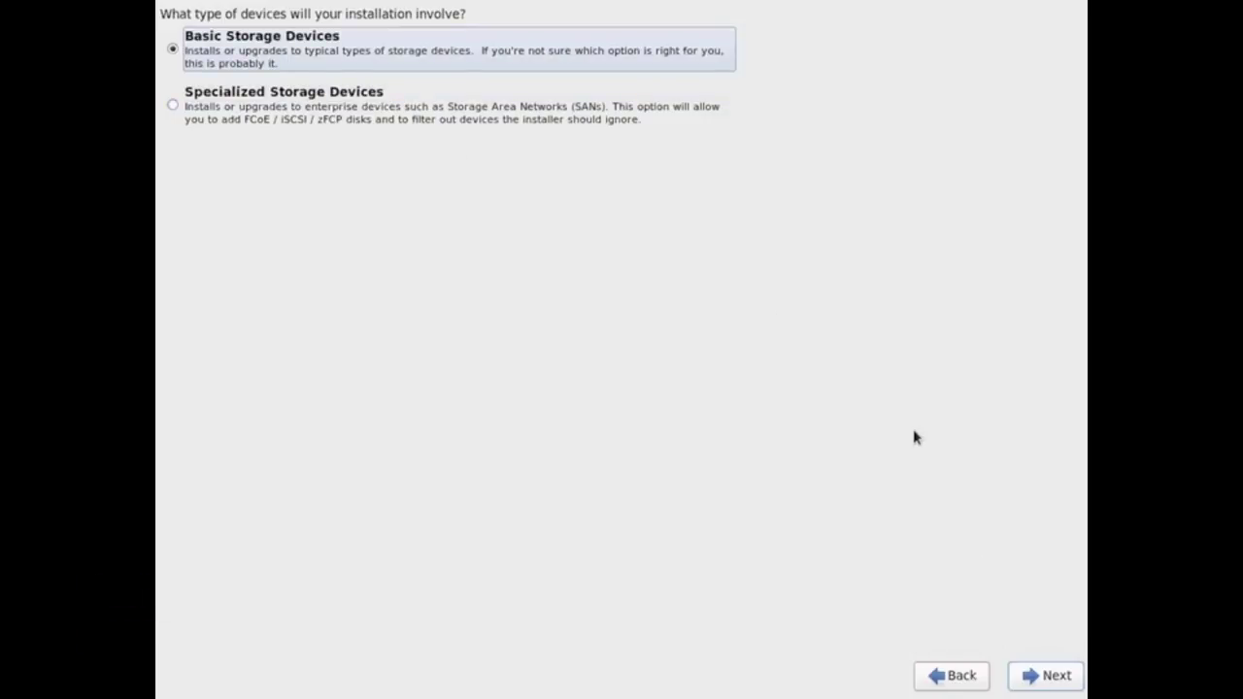
pyautogui.click(1046, 675)
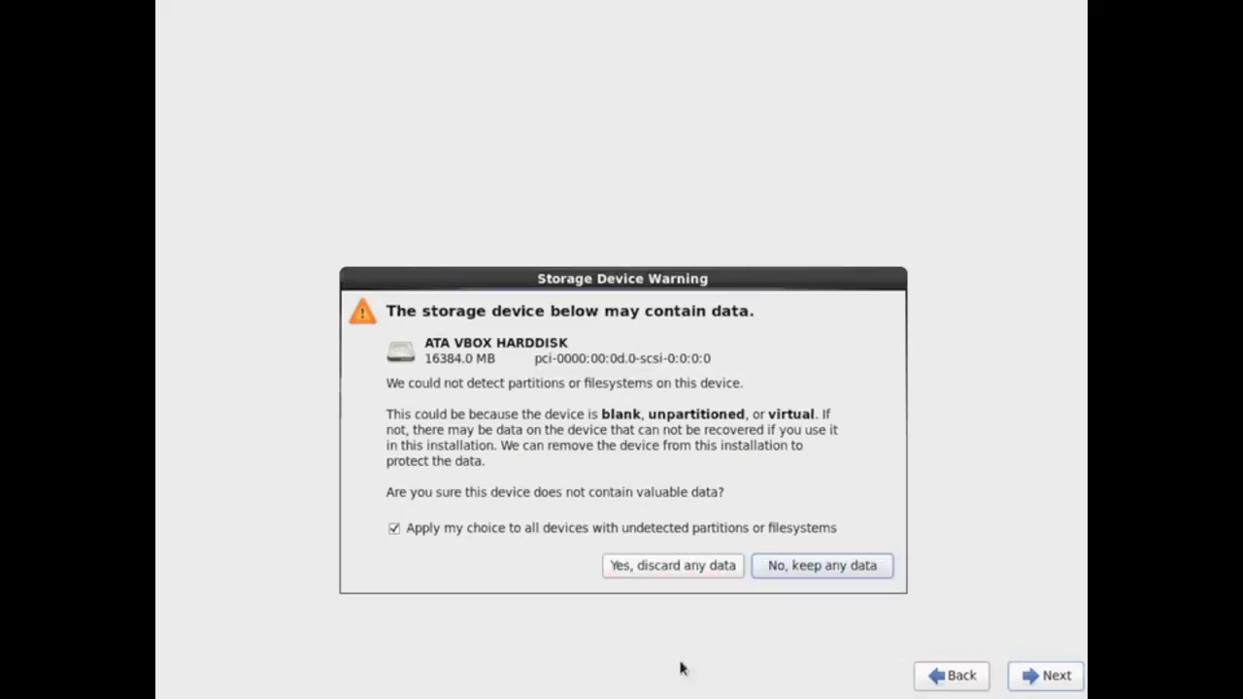
pyautogui.click(718, 565)
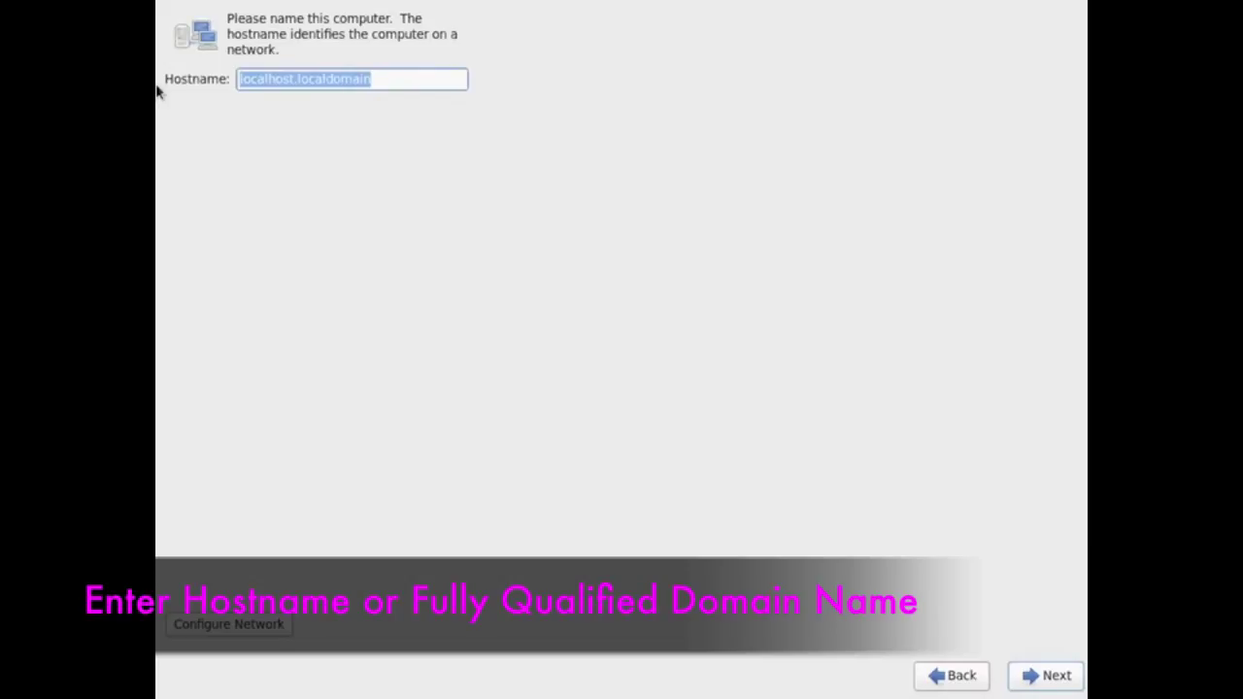
pyautogui.write('centos')
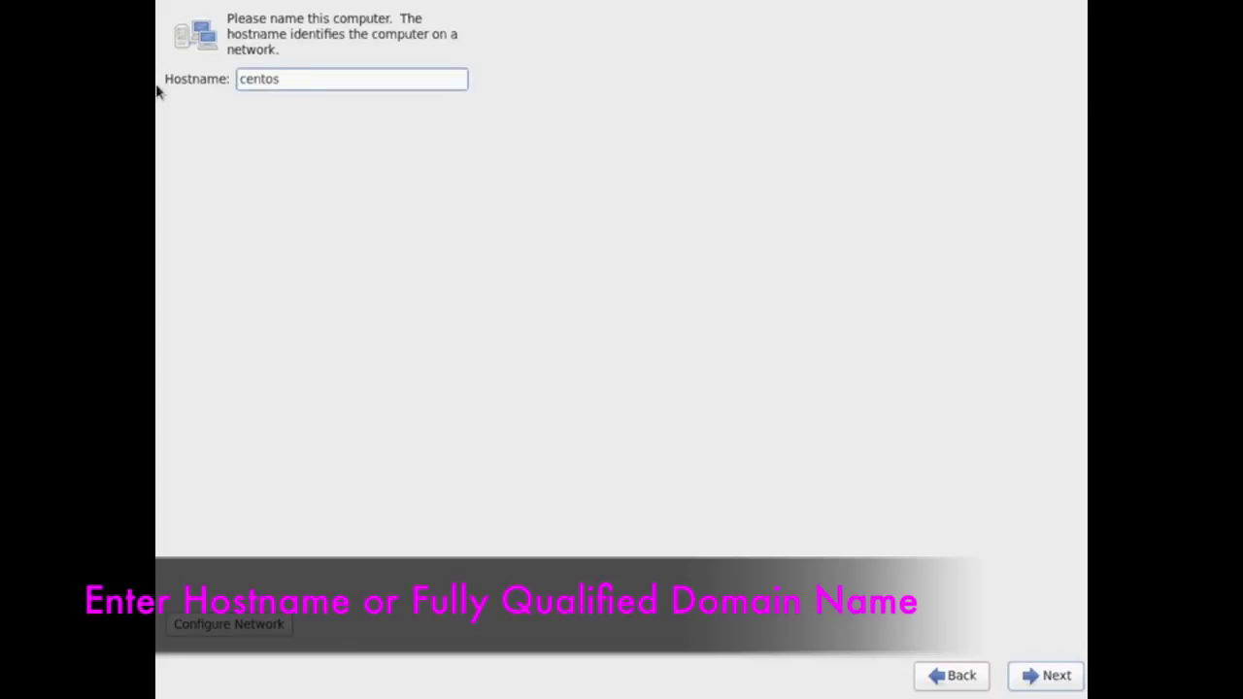
pyautogui.write('-server')
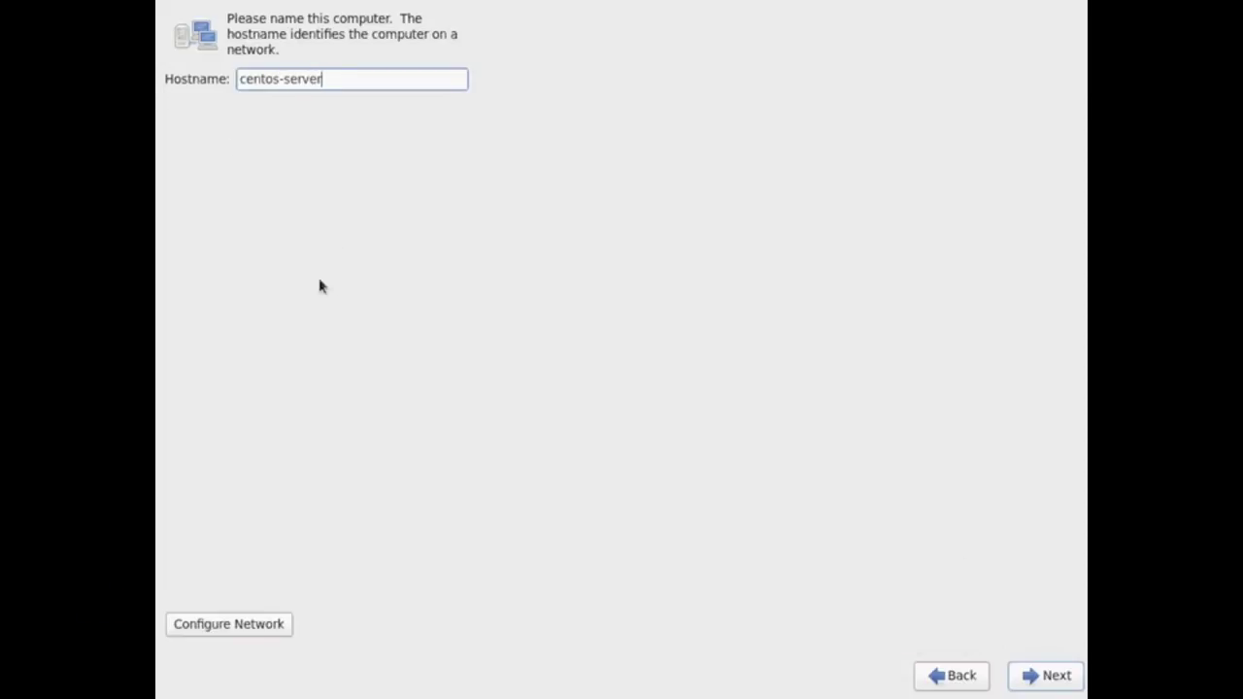
# - Edit the System eth0 connection so it connects automatically
pyautogui.click(250, 633)
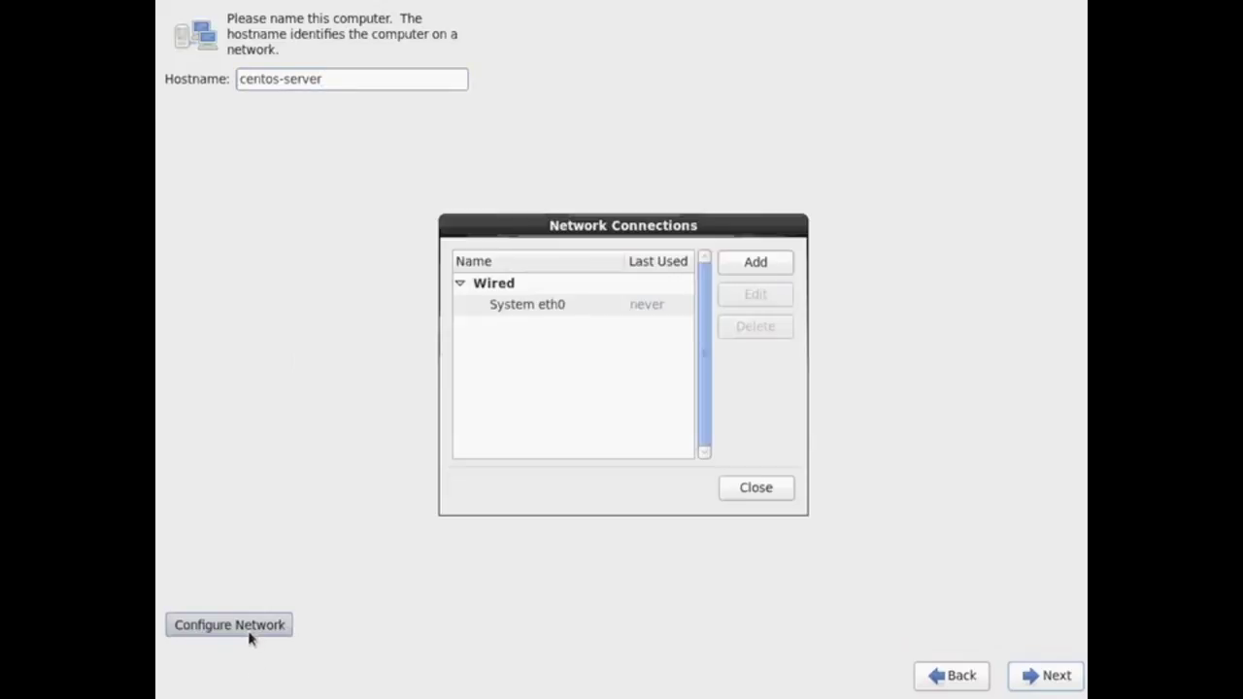
pyautogui.click(649, 305)
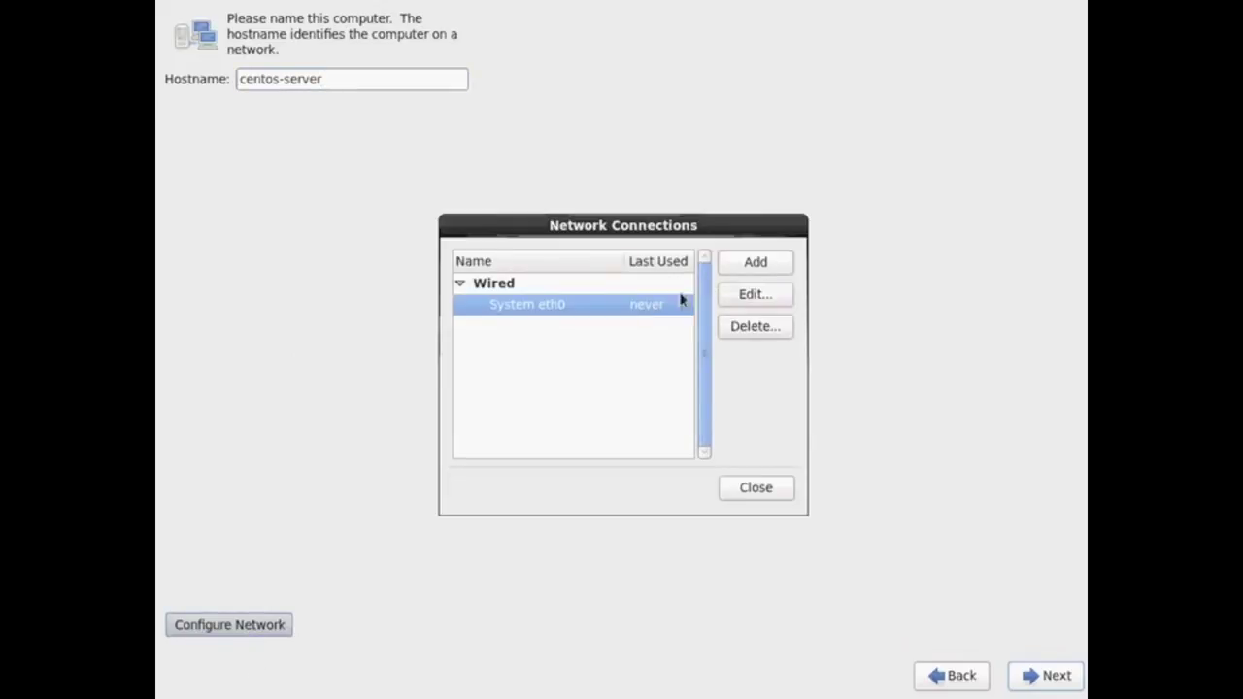
pyautogui.click(739, 293)
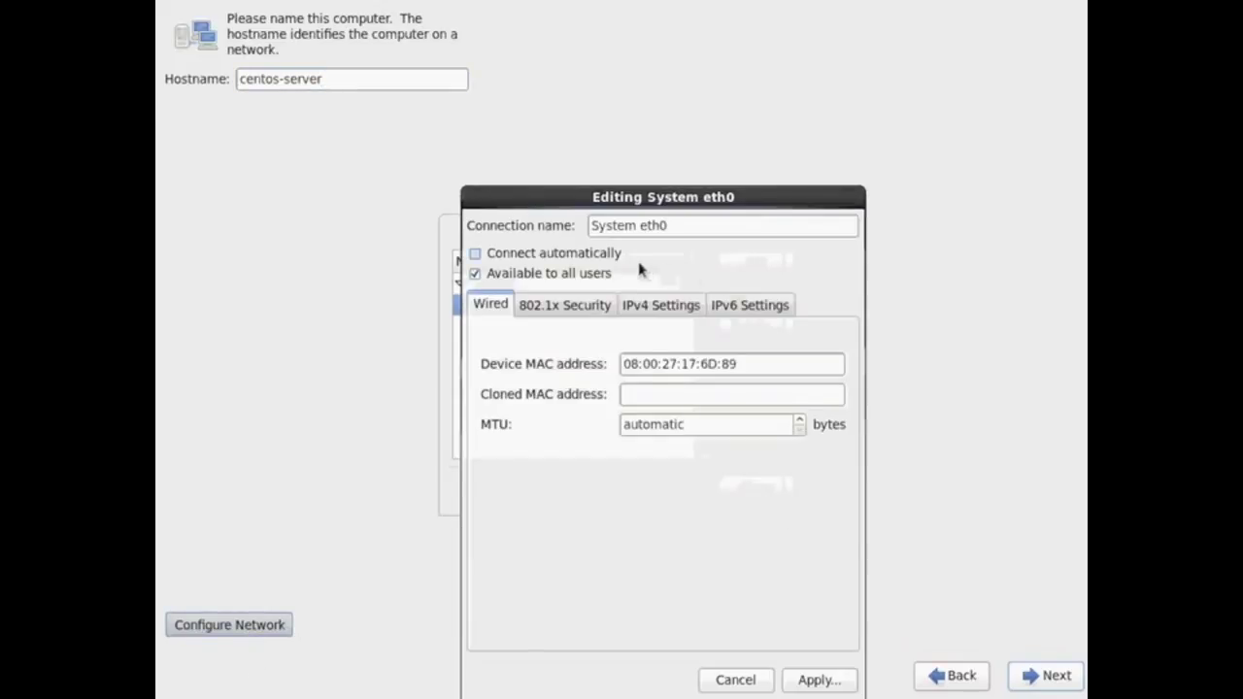
pyautogui.click(613, 254)
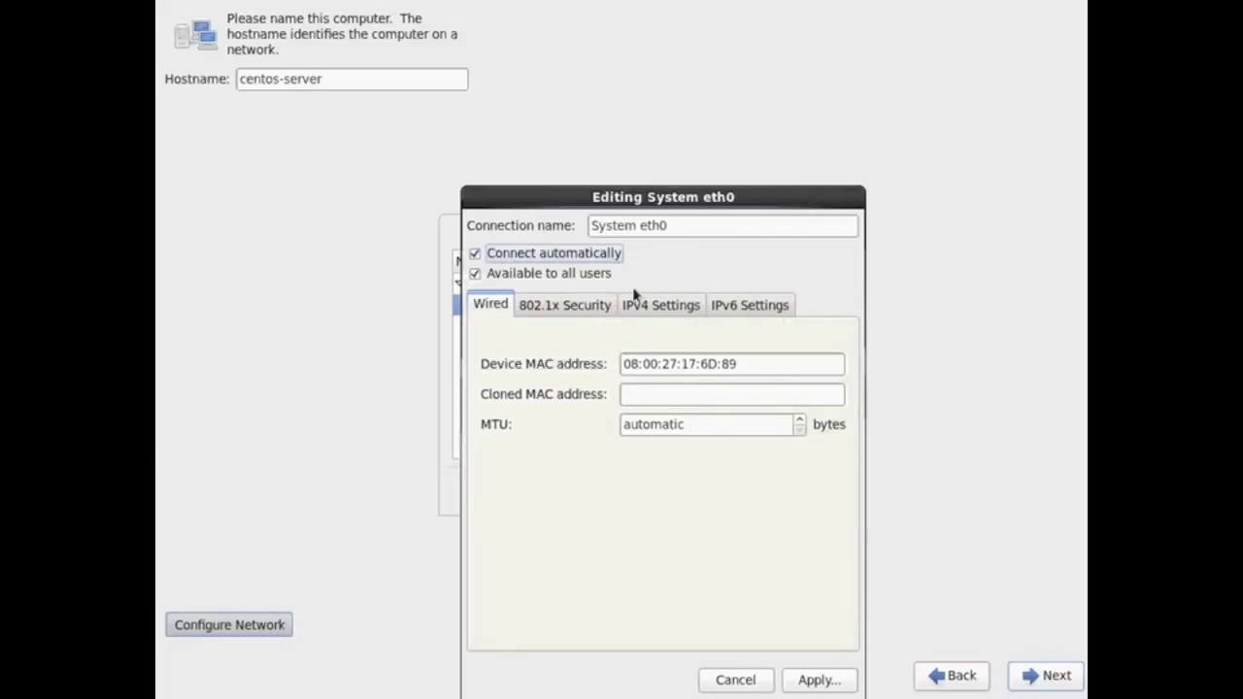
# - Give eth0 a manual IPv4 address of 192.168.56.100 with a /24 netmask
pyautogui.click(664, 309)
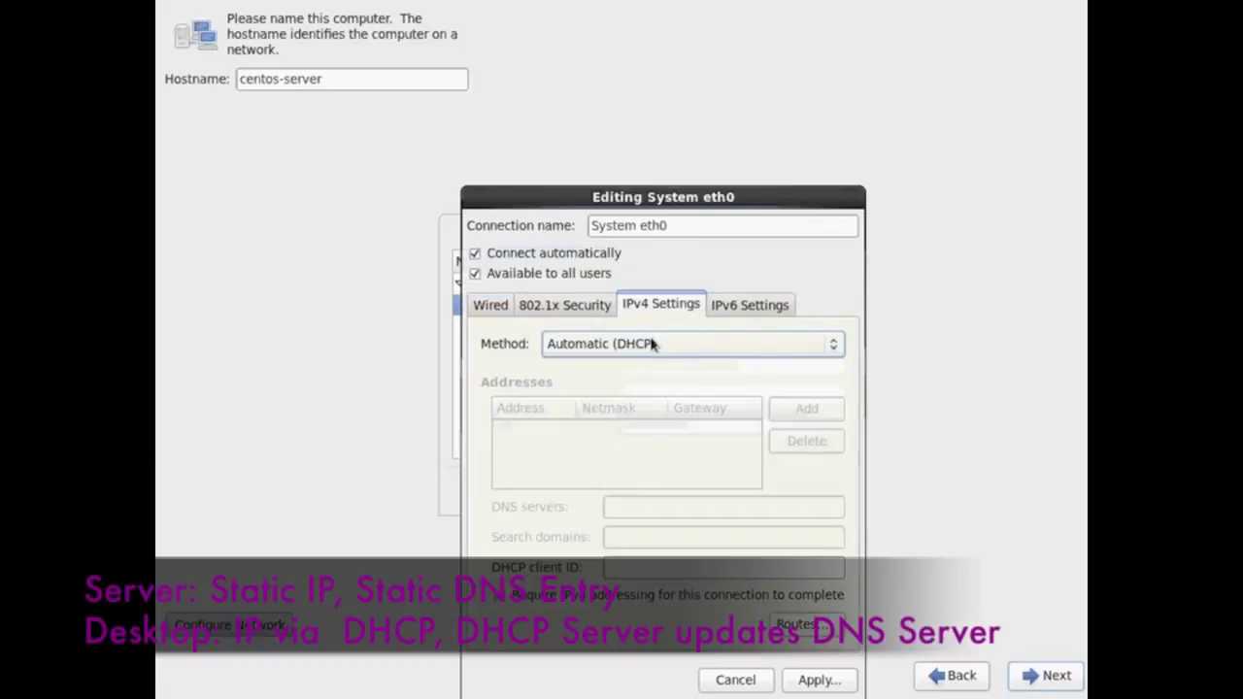
pyautogui.click(650, 345)
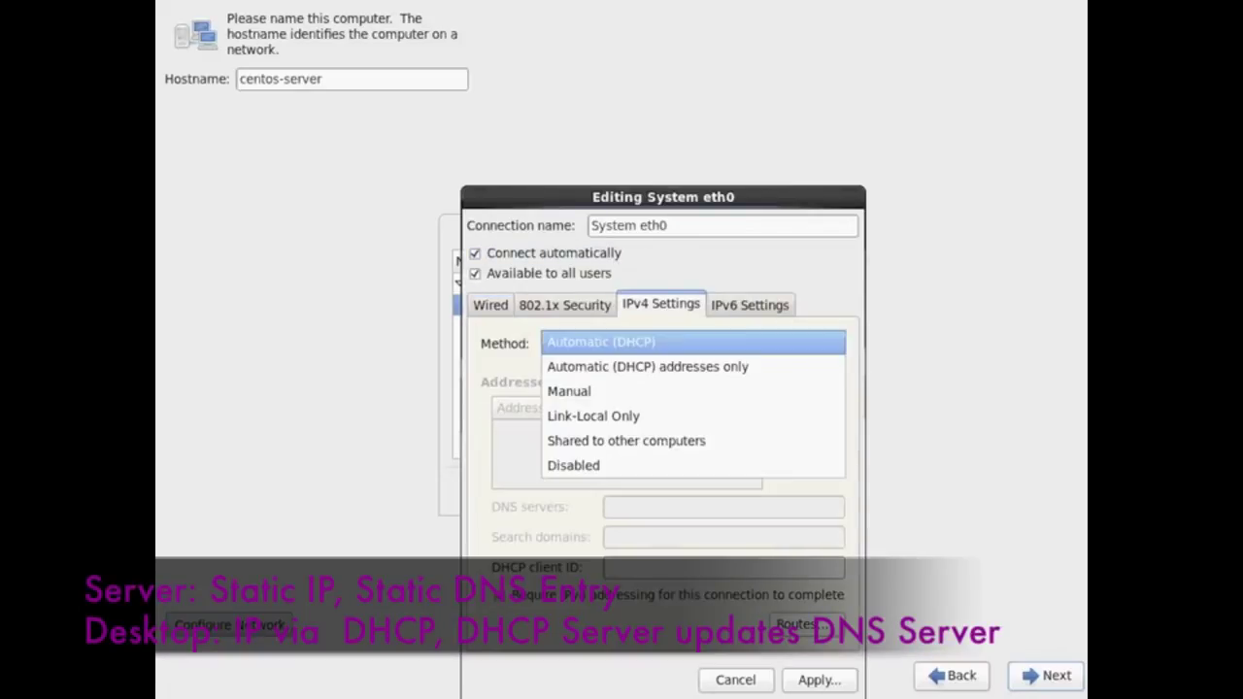
pyautogui.click(650, 391)
pyautogui.click(786, 420)
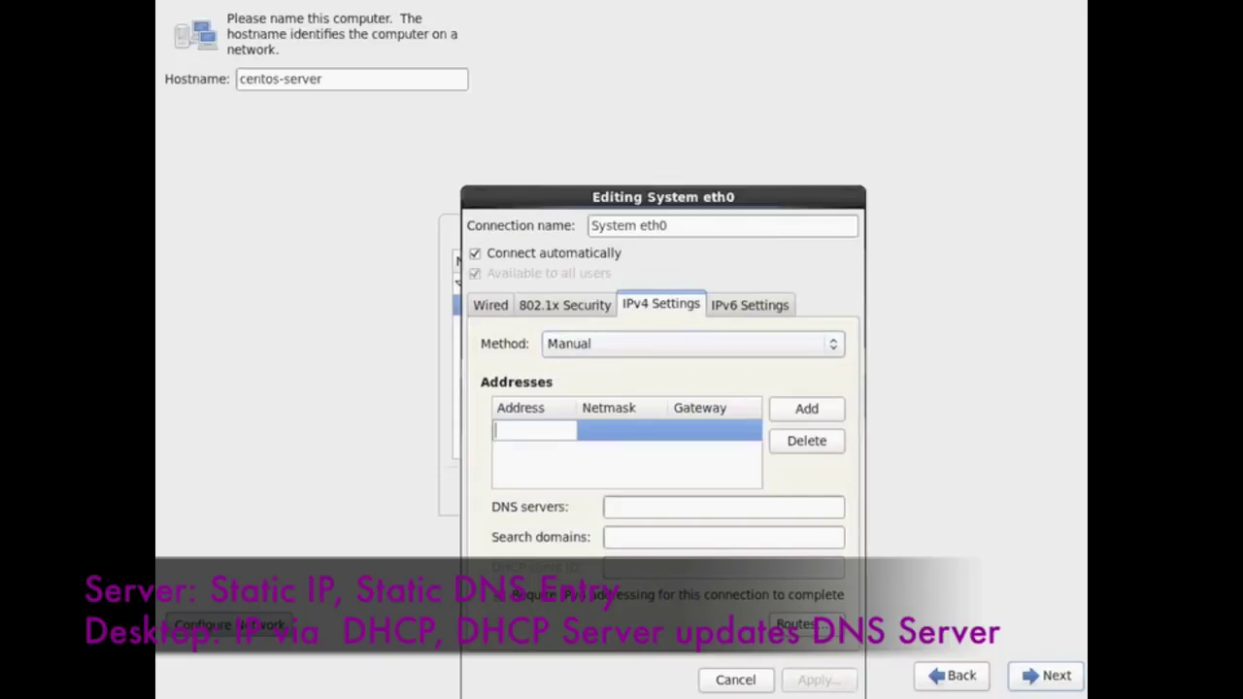
pyautogui.write('192.168.56.1')
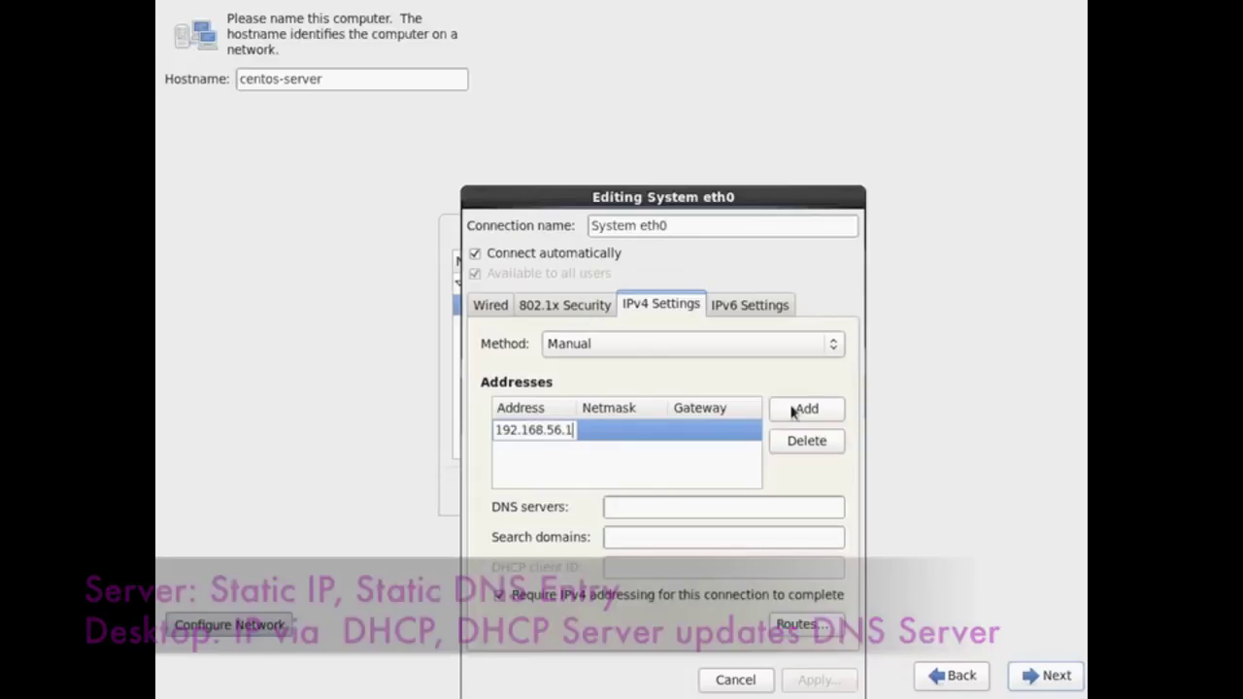
pyautogui.write('00')
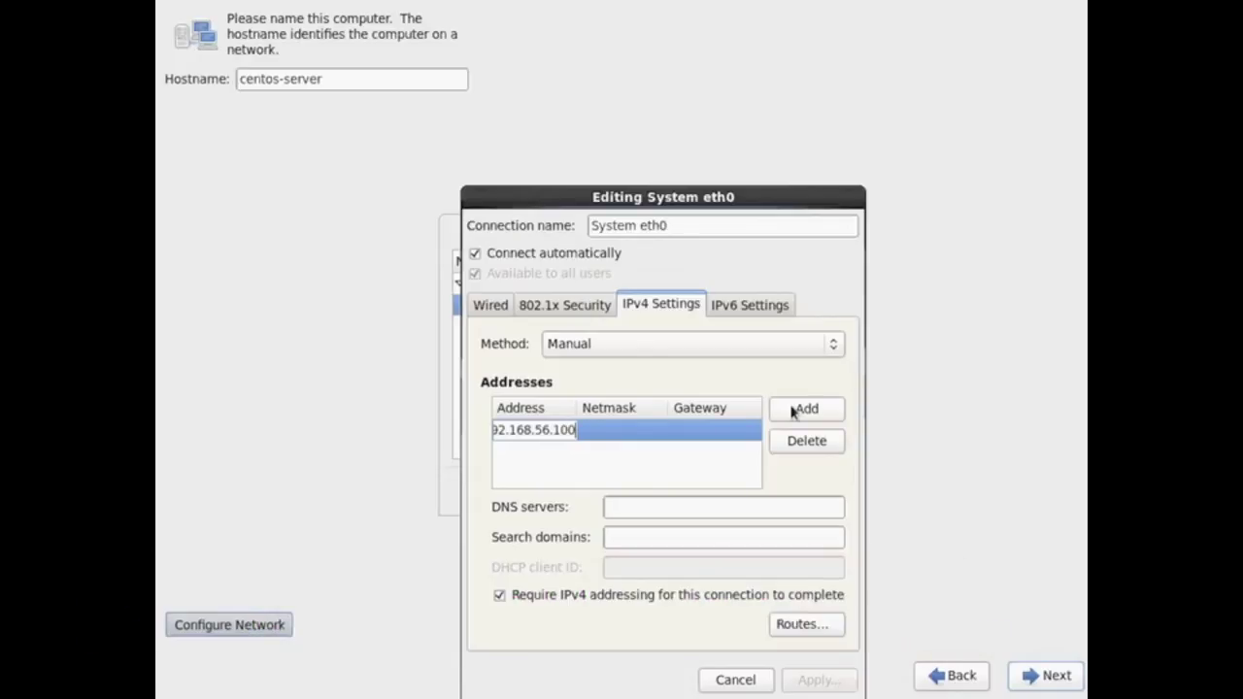
pyautogui.press('Return')
pyautogui.write('1')
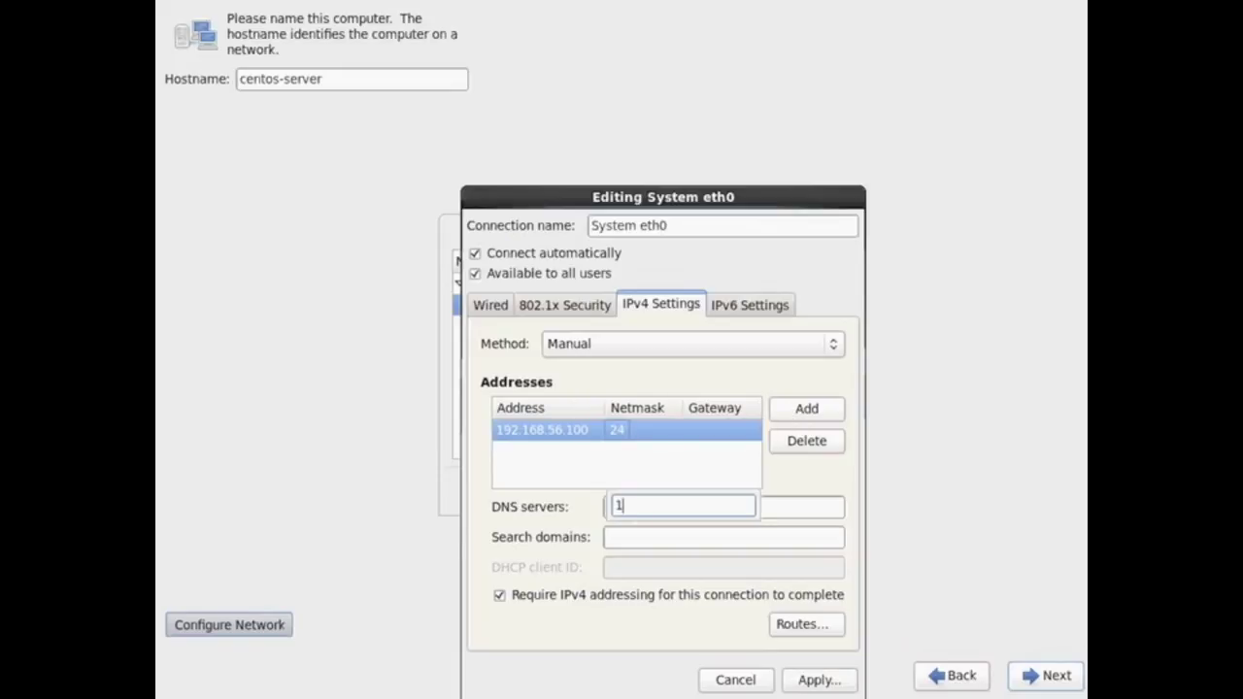
pyautogui.press('BackSpace')
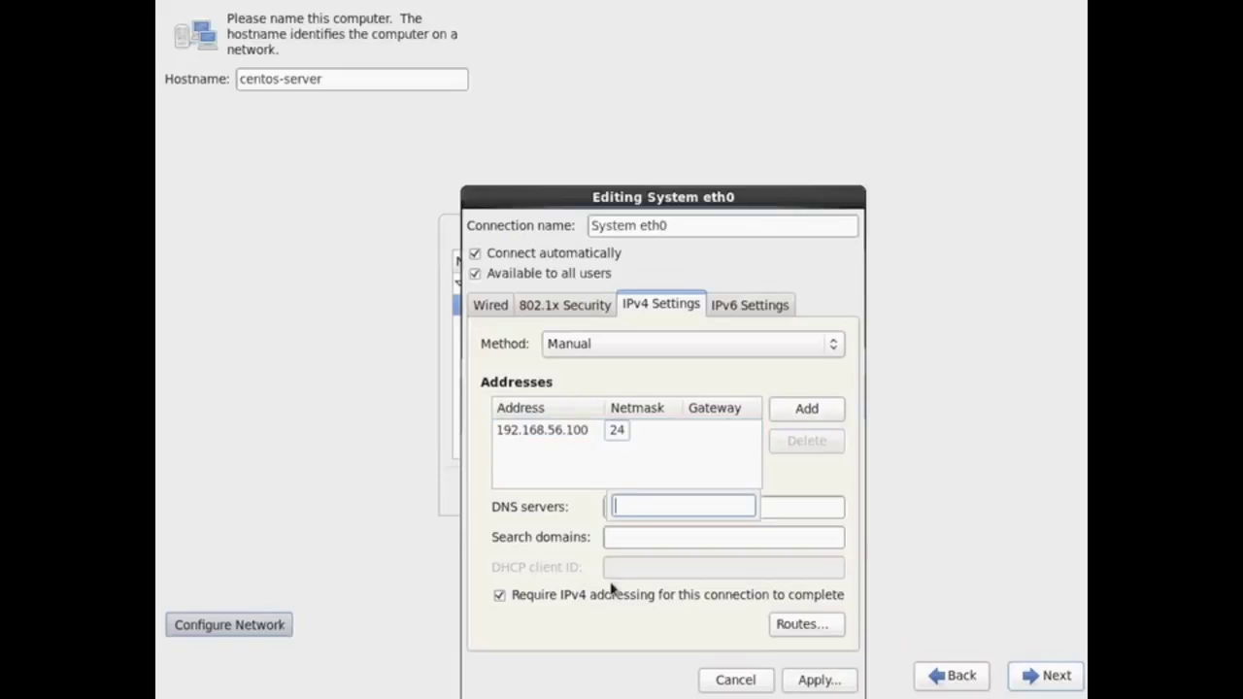
pyautogui.click(684, 511)
pyautogui.click(684, 534)
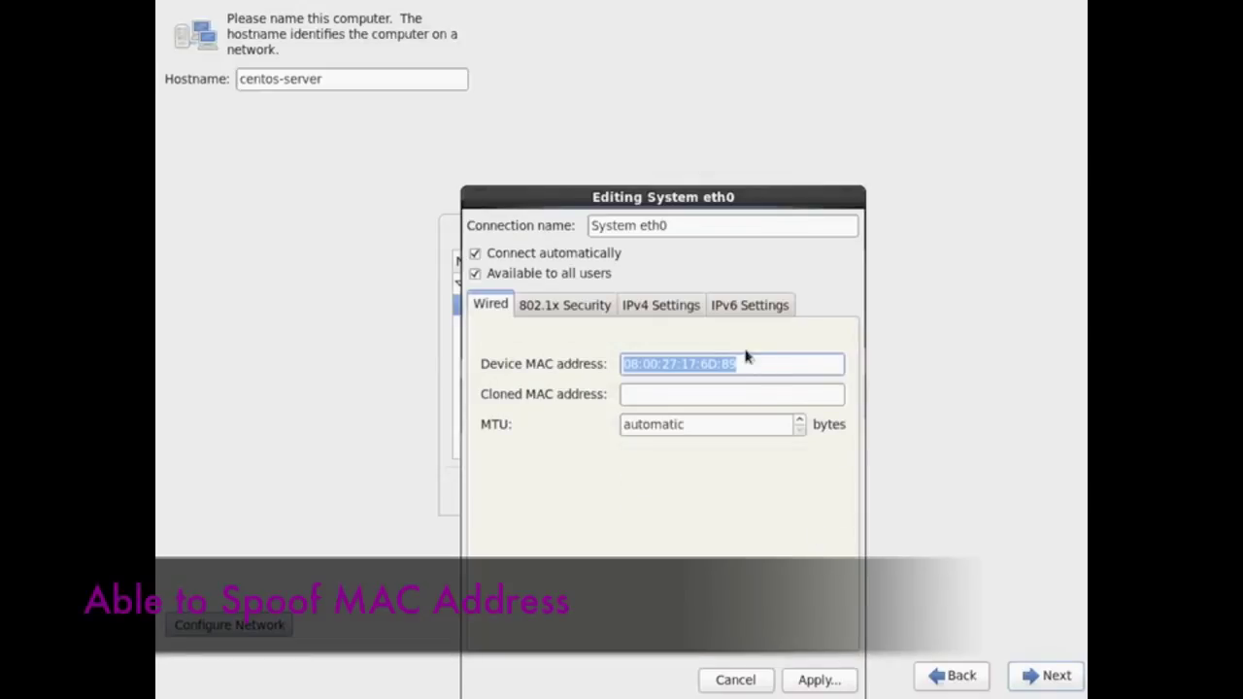
pyautogui.press('End')
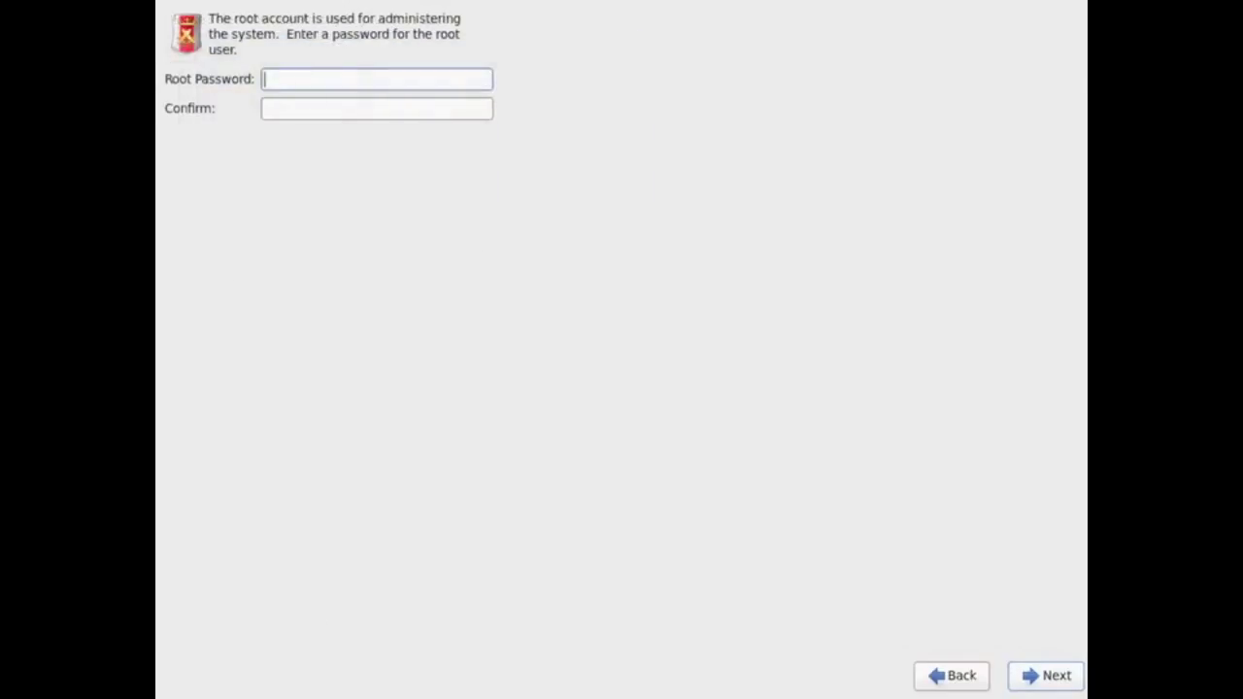
# - Enter and confirm the root password, then continue
pyautogui.write('12345')
pyautogui.press('BackSpace')
pyautogui.press('BackSpace')
pyautogui.press('BackSpace')
pyautogui.press('BackSpace')
pyautogui.press('BackSpace')
pyautogui.write('*****')
pyautogui.press('Tab')
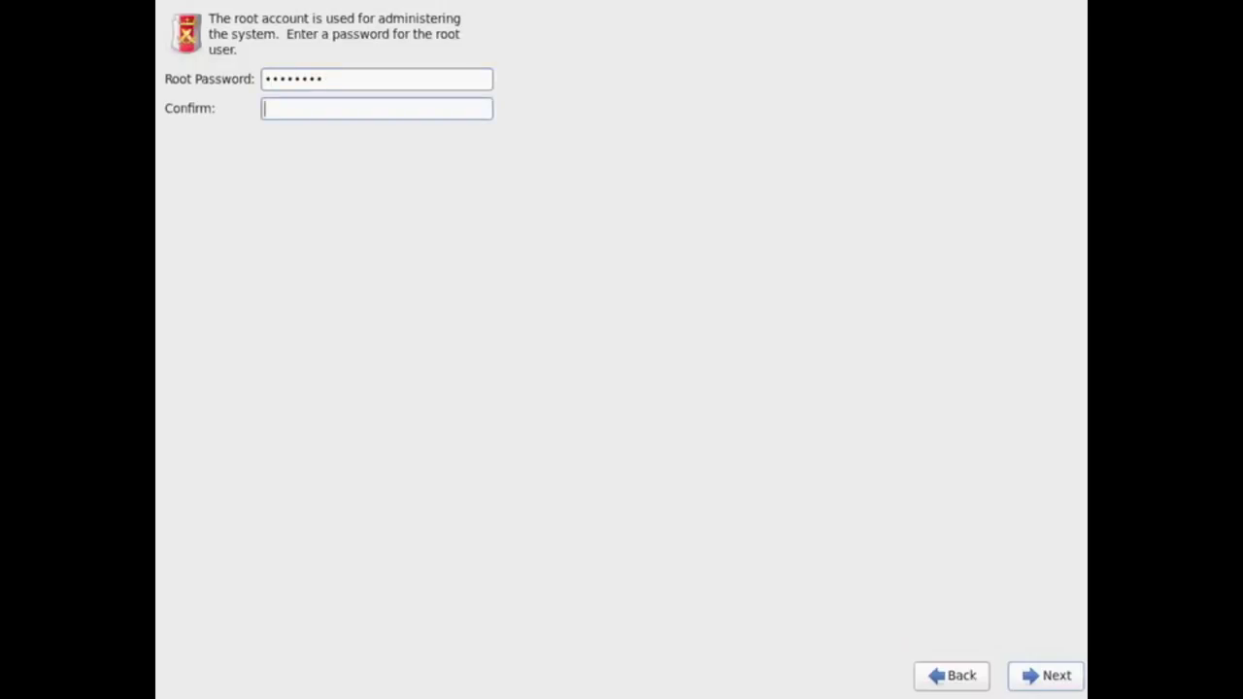
pyautogui.write('********')
pyautogui.click(1046, 676)
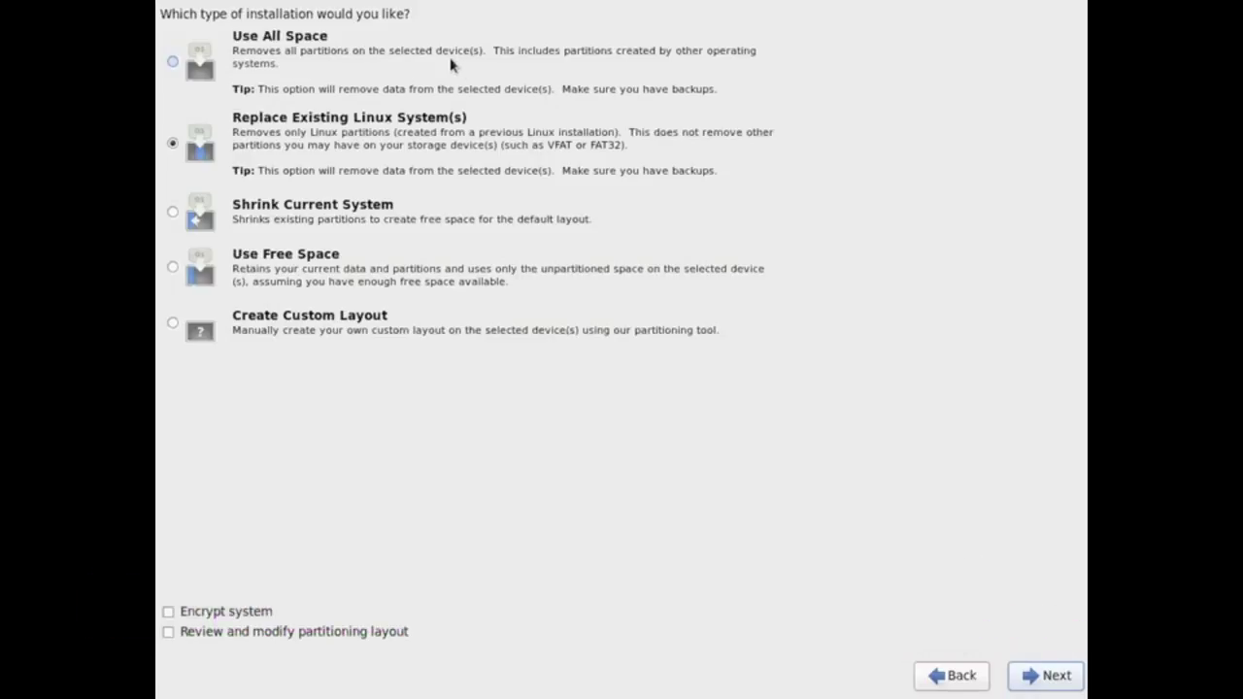
# - Choose Use All Space with partition layout review enabled to see the proposed LVM layout
pyautogui.click(454, 66)
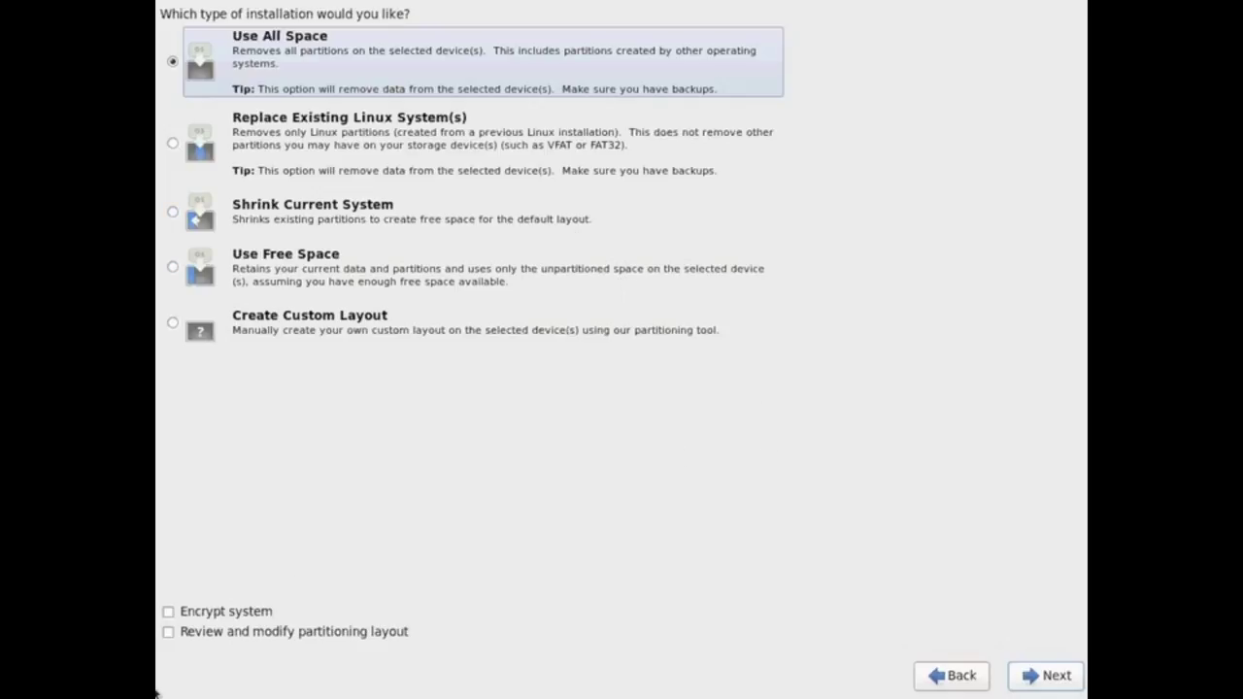
pyautogui.click(207, 632)
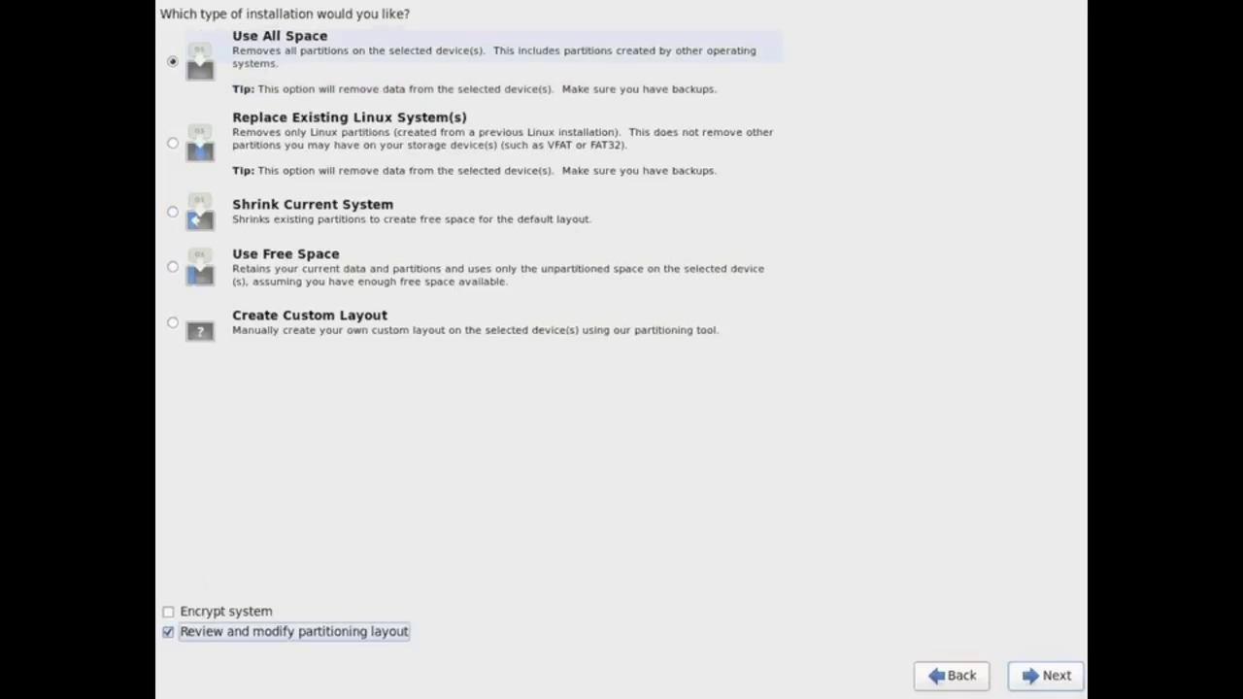
pyautogui.click(207, 613)
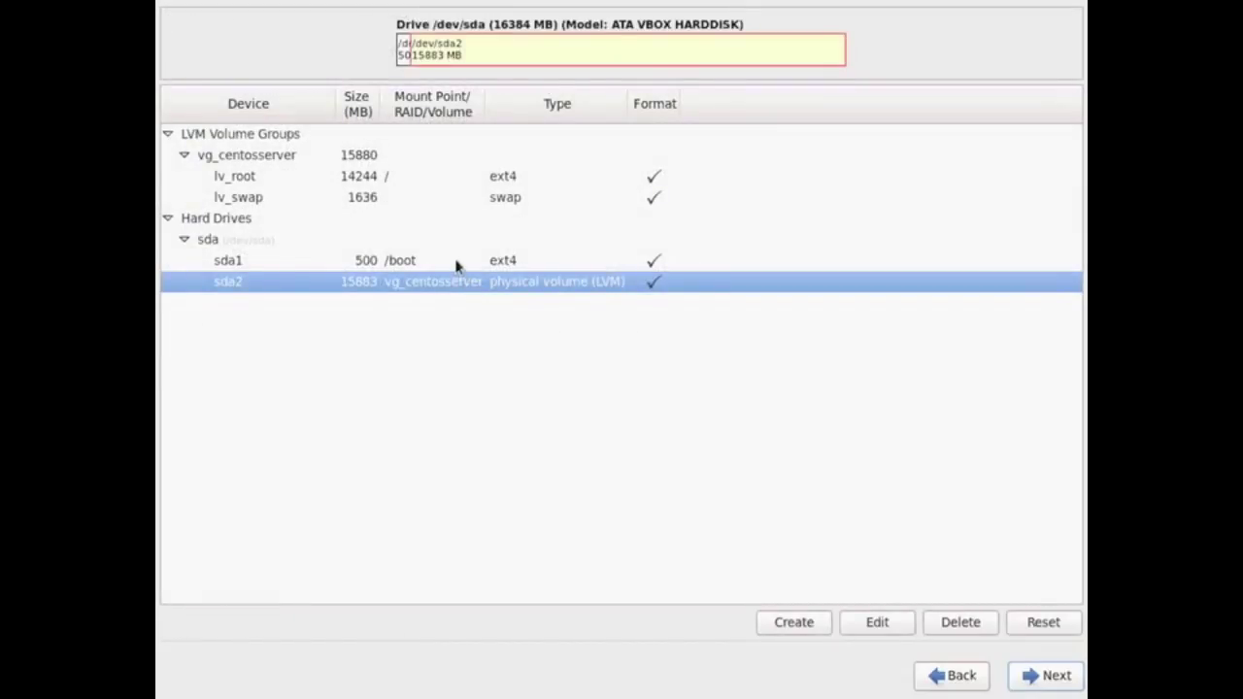
pyautogui.click(457, 260)
pyautogui.click(463, 286)
pyautogui.click(419, 176)
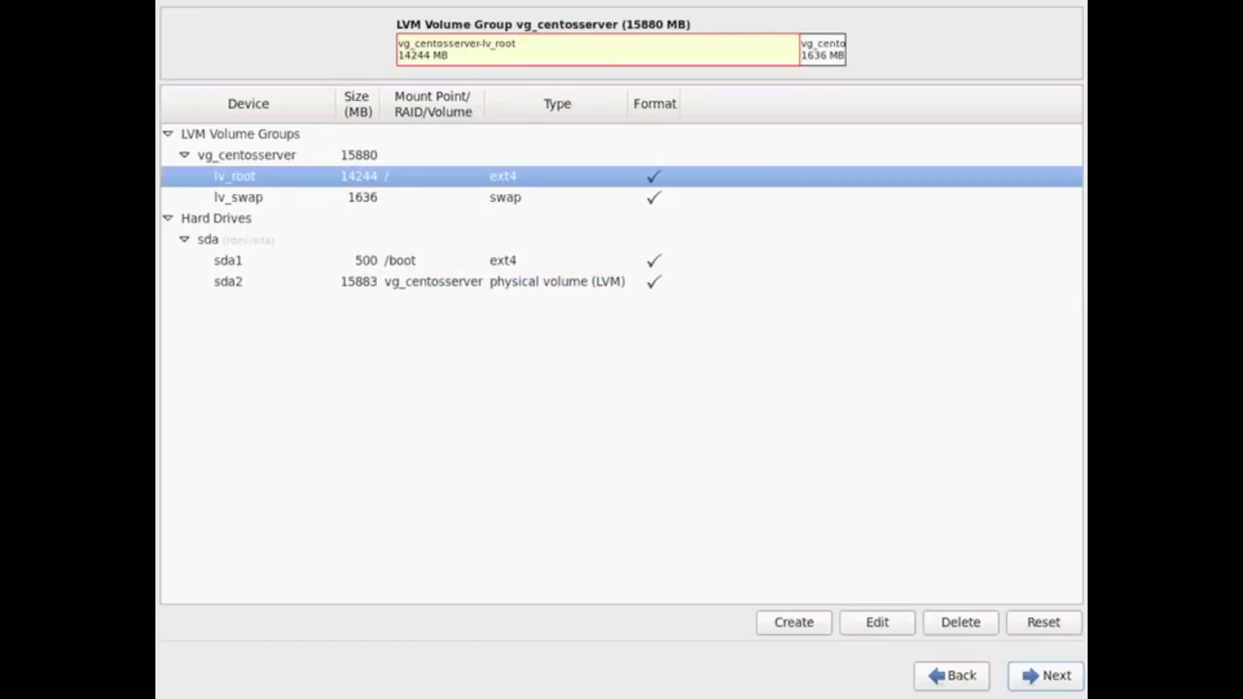
pyautogui.click(420, 197)
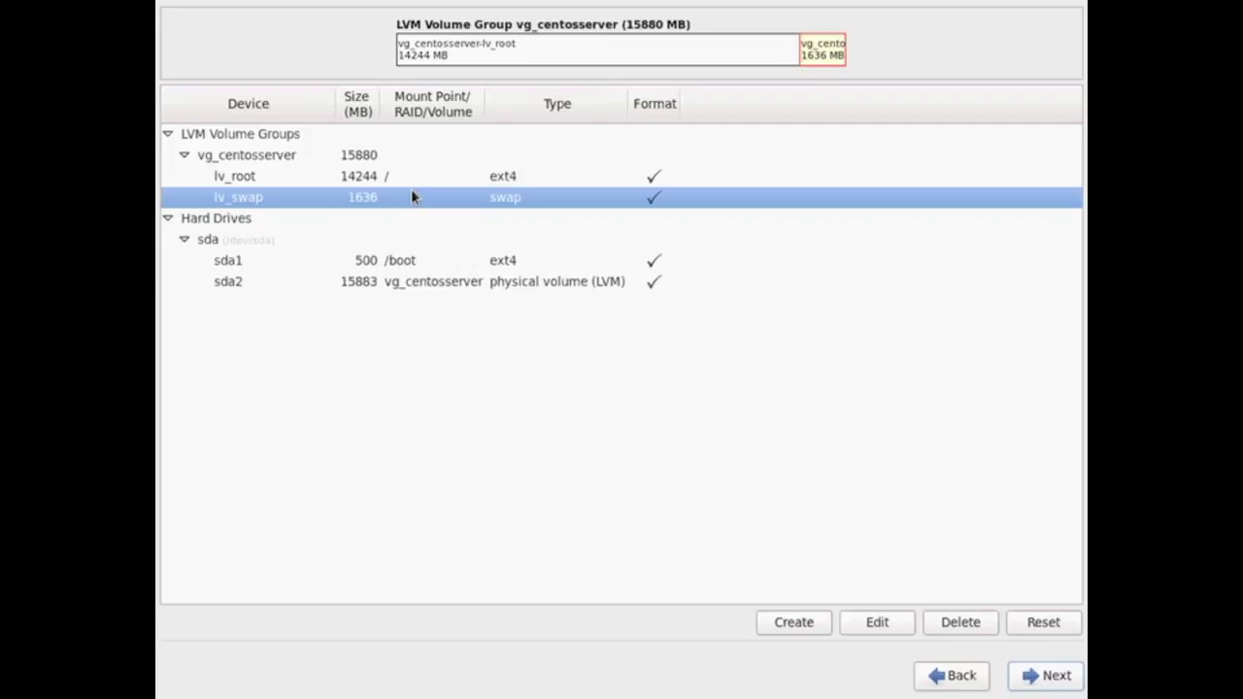
pyautogui.press('Up')
pyautogui.press('Up')
# - In vg_centosserver, resize lv_root to 10000 MB and start a new logical volume
pyautogui.click(877, 626)
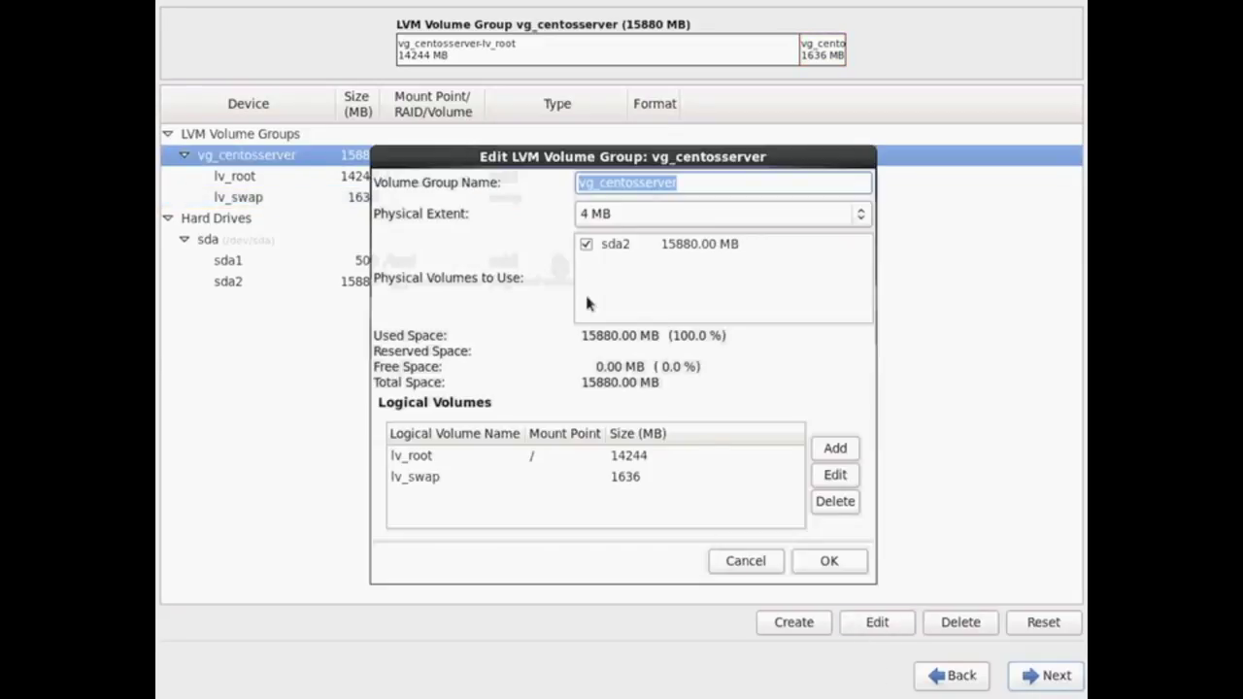
pyautogui.click(624, 456)
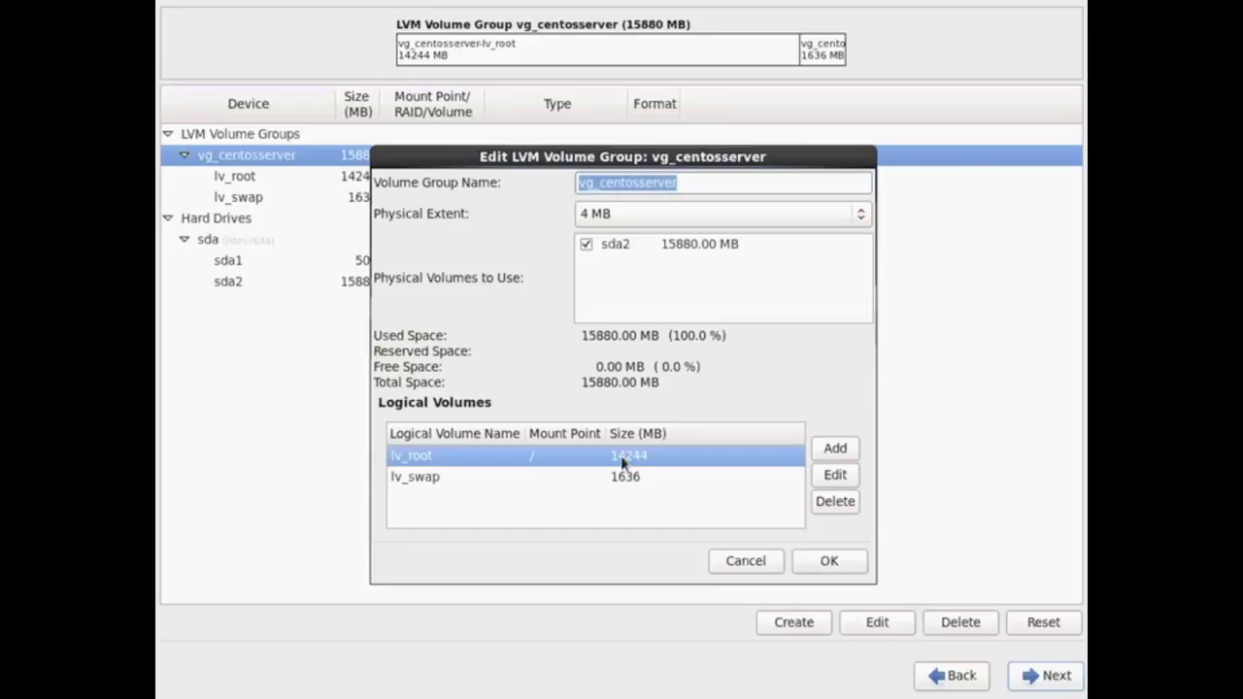
pyautogui.click(633, 479)
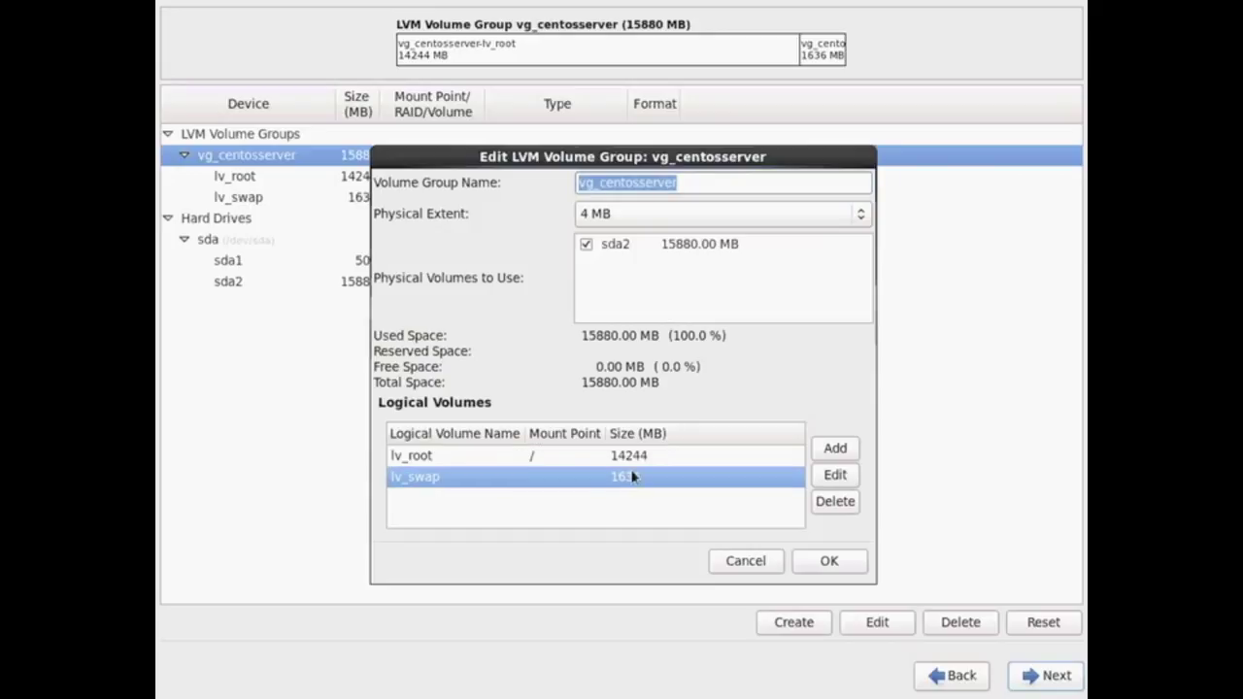
pyautogui.click(635, 466)
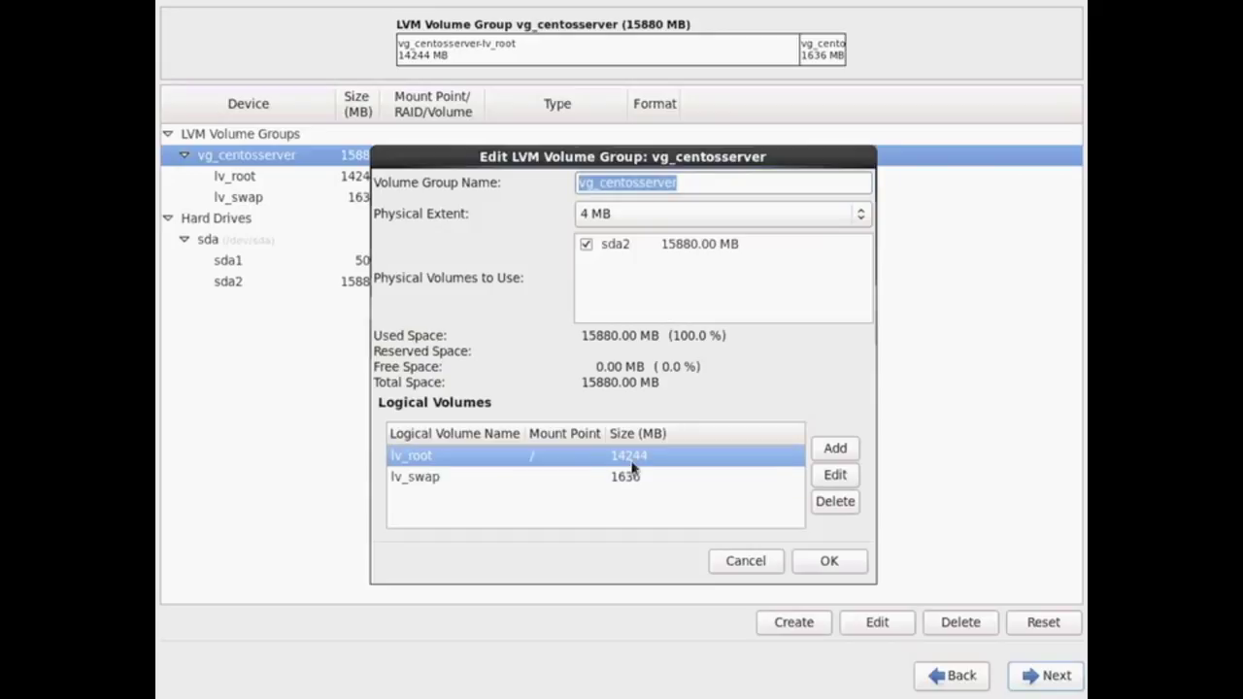
pyautogui.click(832, 474)
pyautogui.write('1000')
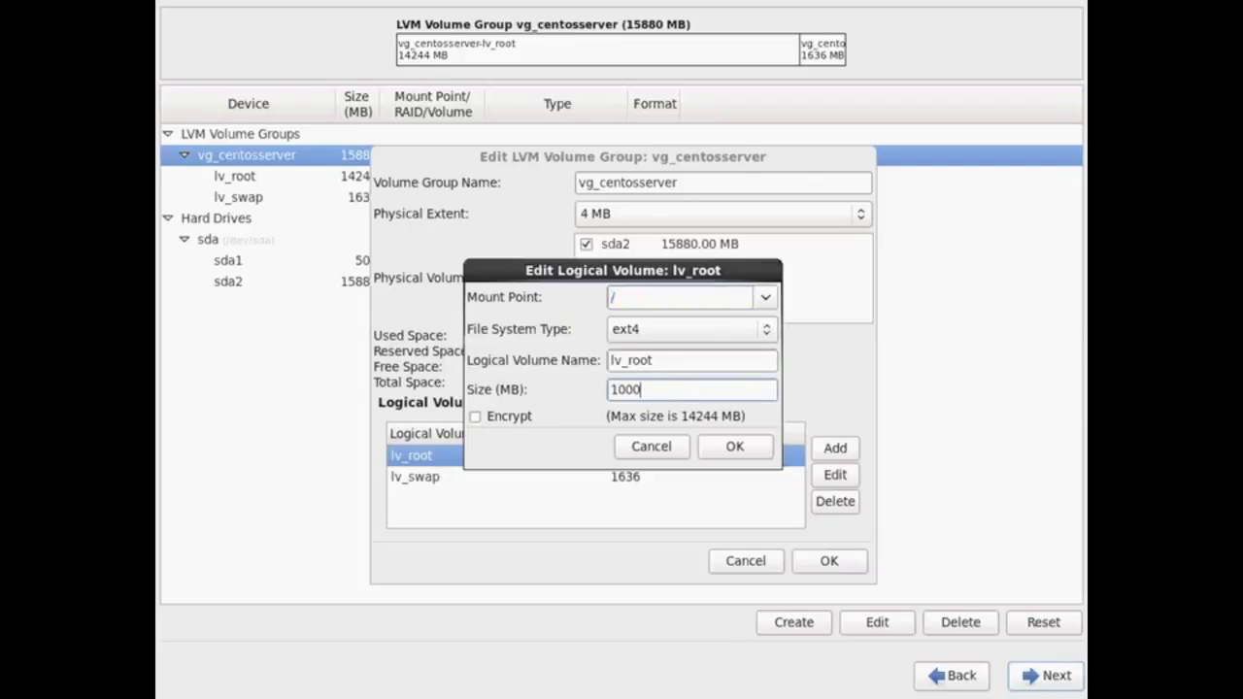
pyautogui.write('0')
pyautogui.click(723, 456)
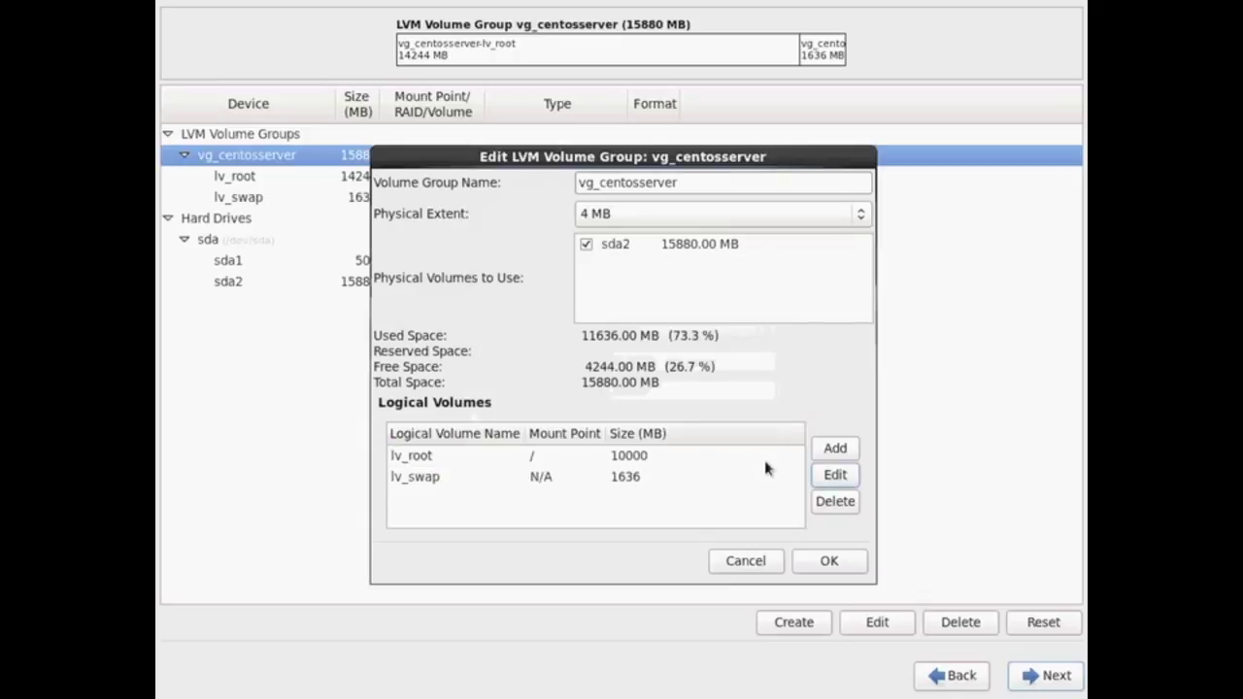
pyautogui.click(822, 456)
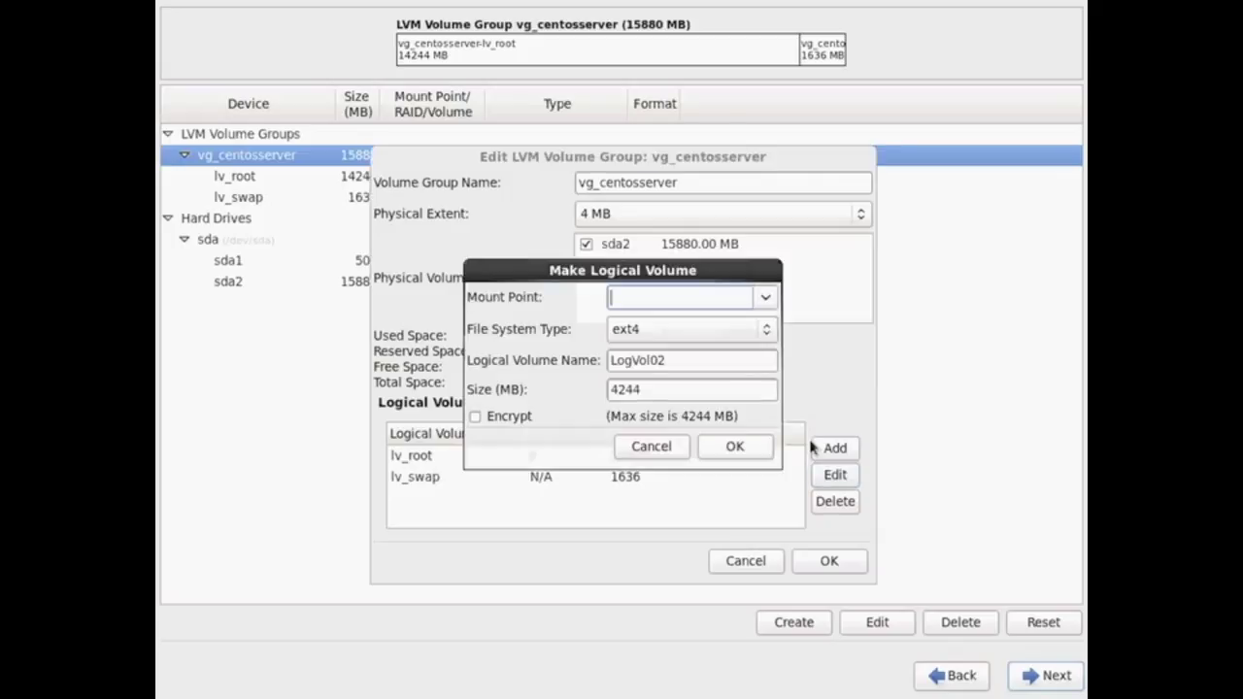
# - Create the 4244 MB LogVol02 logical volume mounted at /home
pyautogui.click(765, 299)
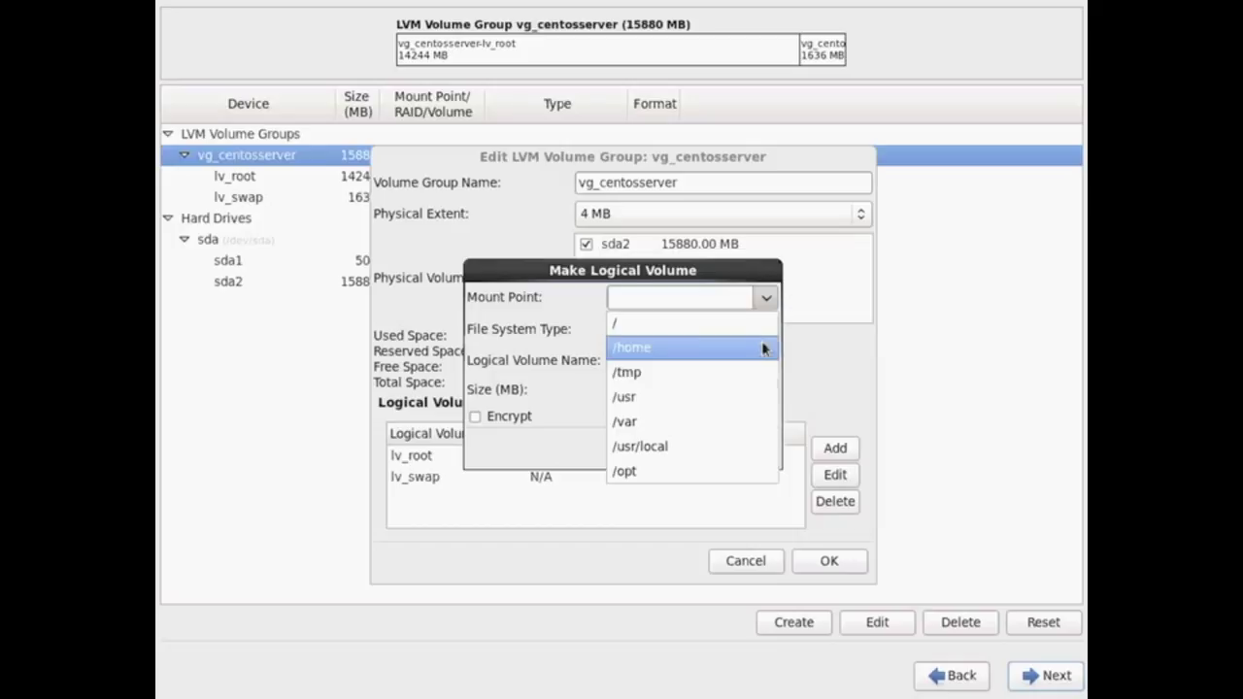
pyautogui.click(763, 348)
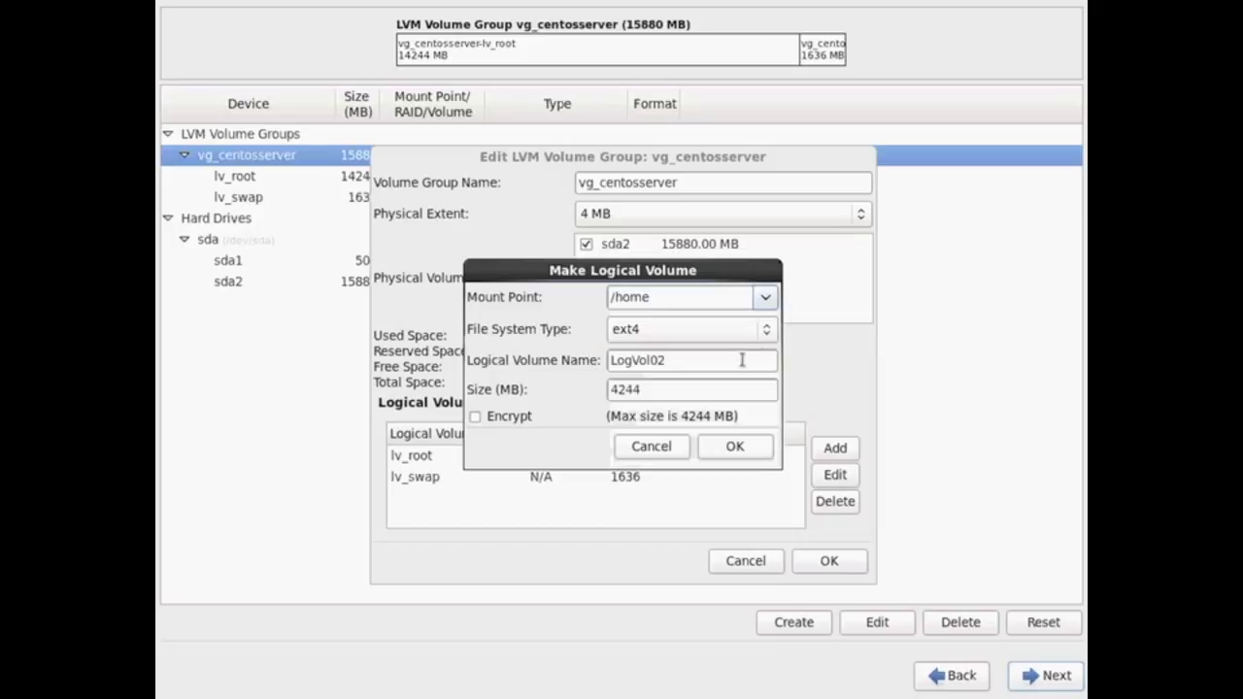
pyautogui.click(735, 447)
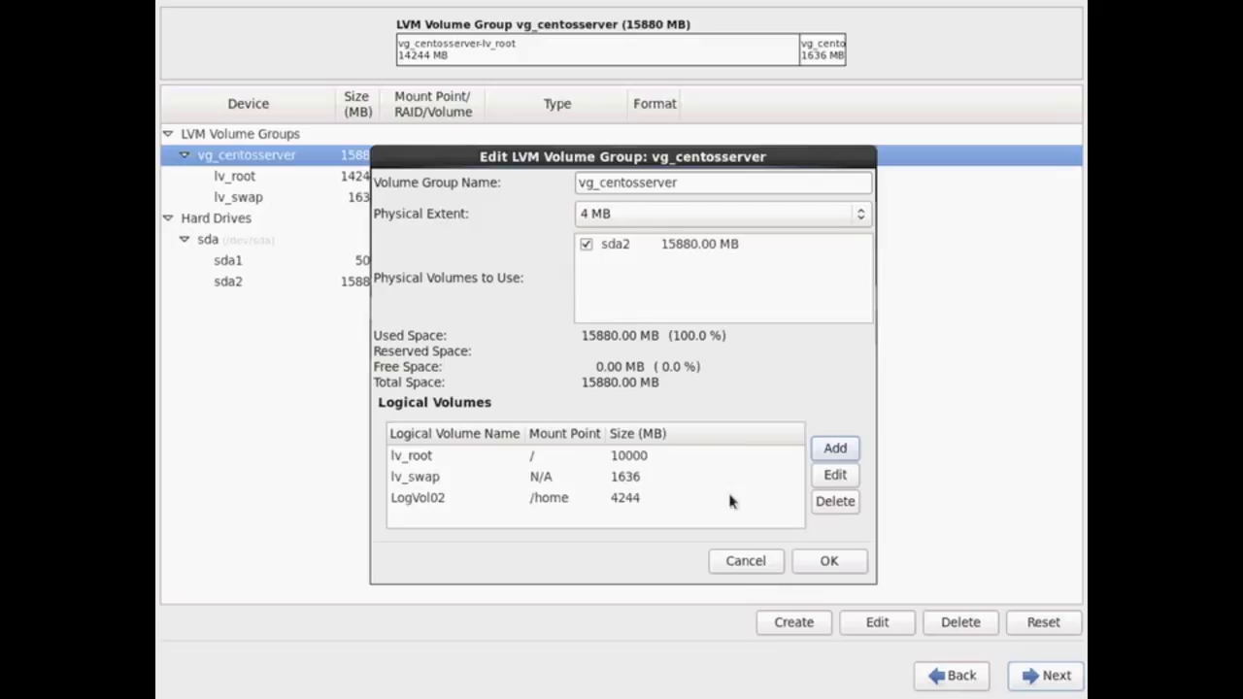
# - Accept the volume group and write the partition changes to disk
pyautogui.click(830, 561)
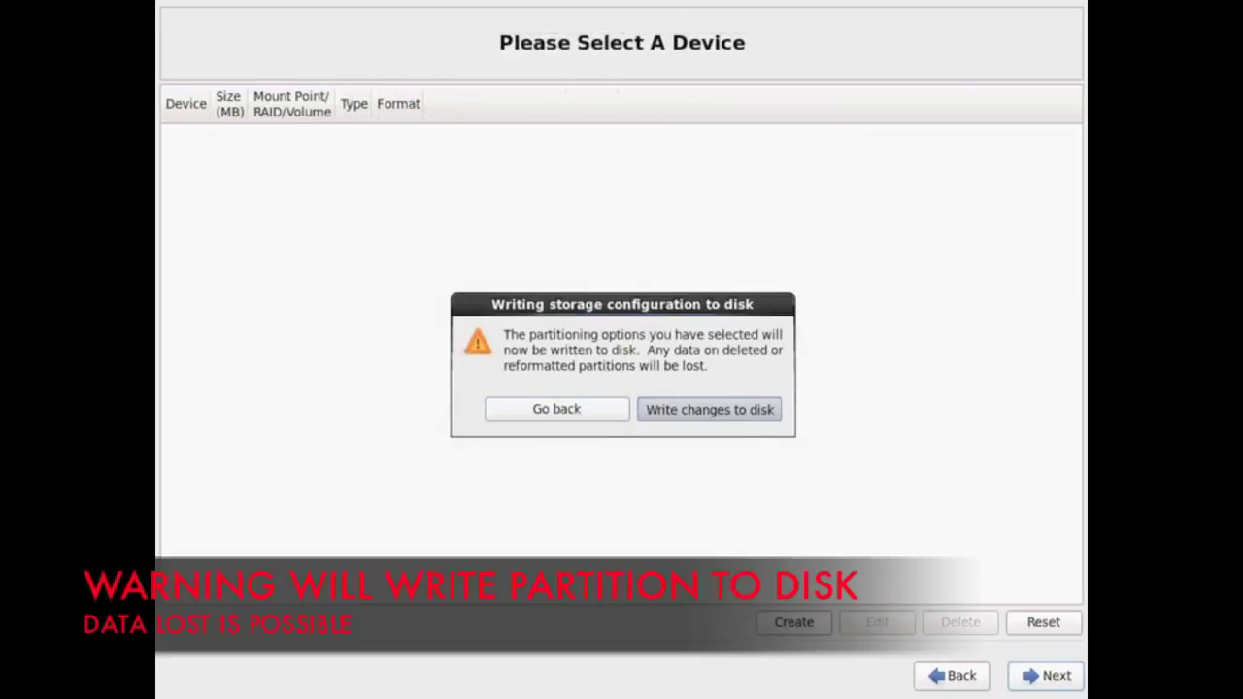
pyautogui.click(731, 408)
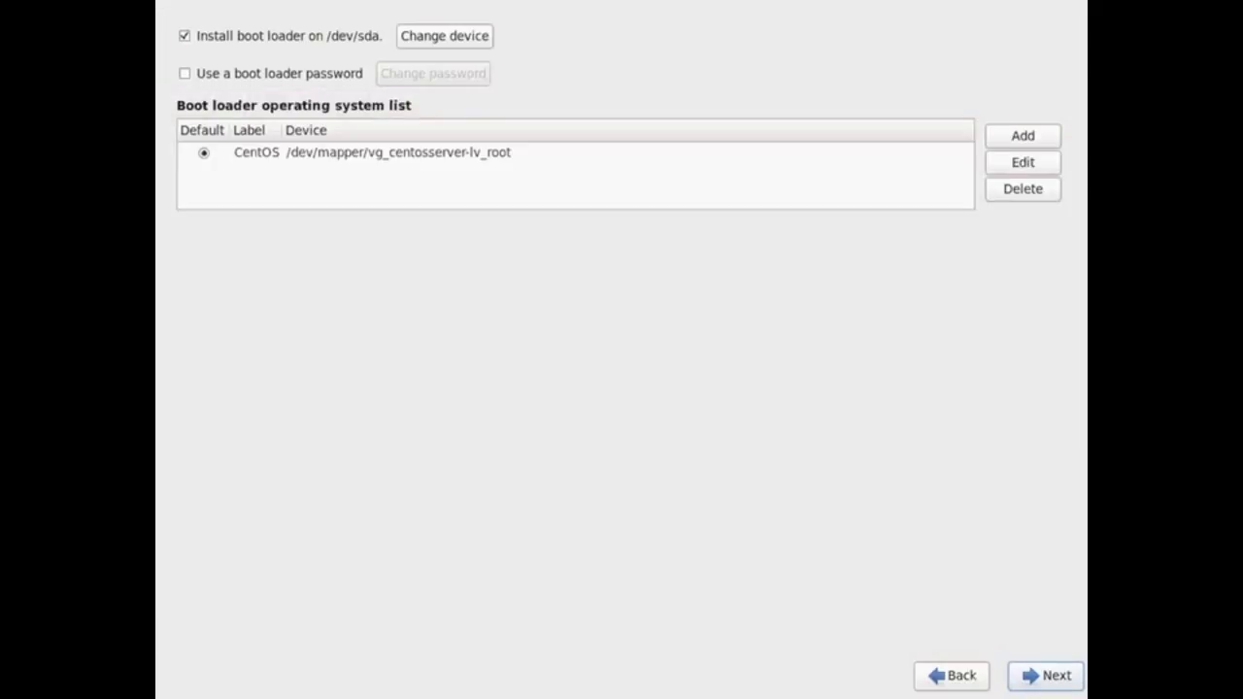
# - Enable a boot loader password, enter and confirm it, then continue past boot loader settings
pyautogui.click(332, 76)
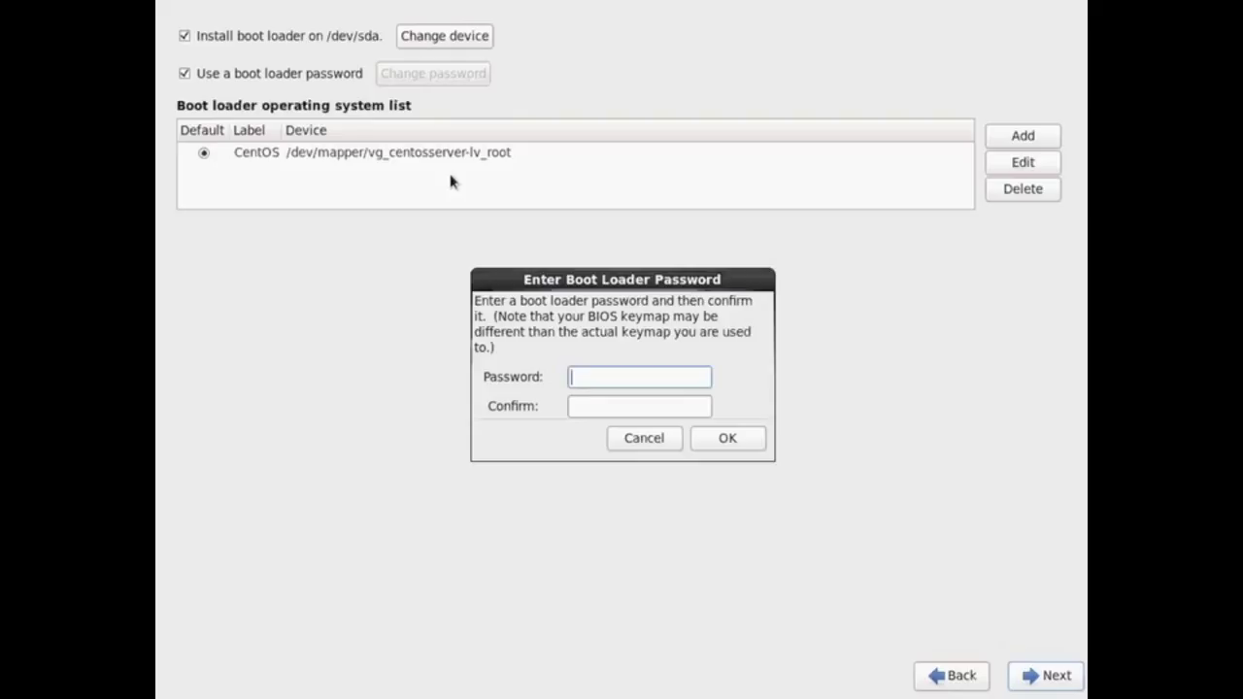
pyautogui.write('••••••••')
pyautogui.press('Tab')
pyautogui.write('••••••••')
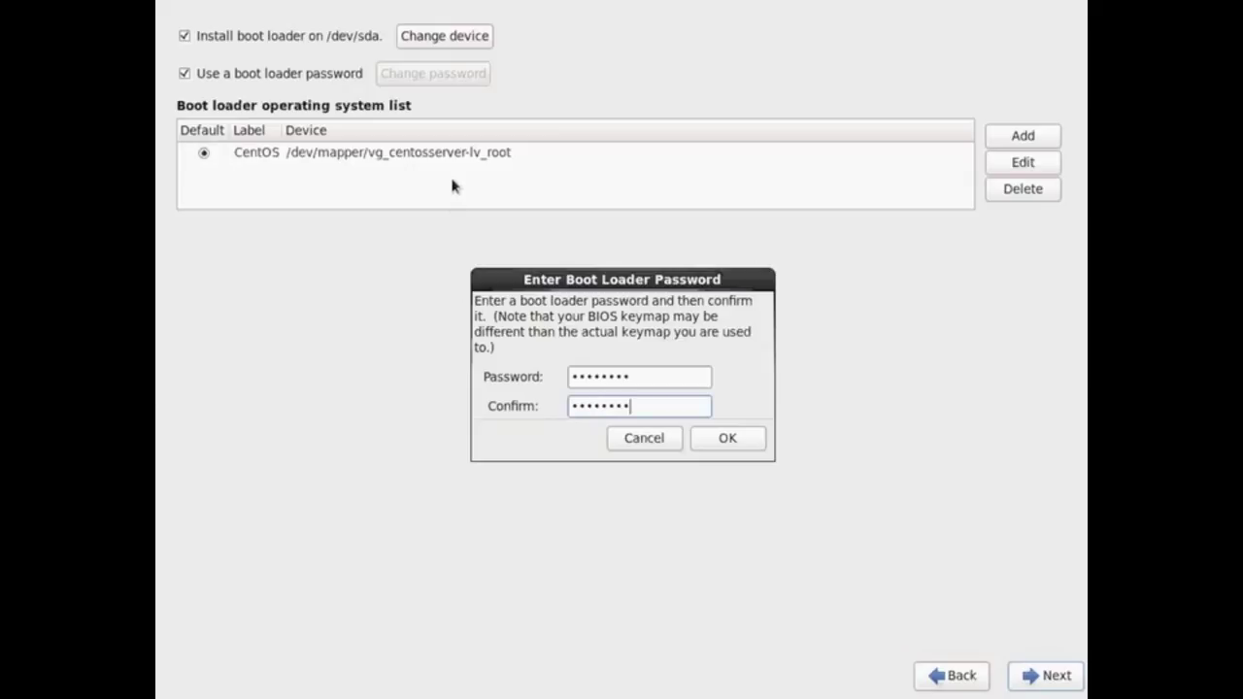
pyautogui.click(728, 438)
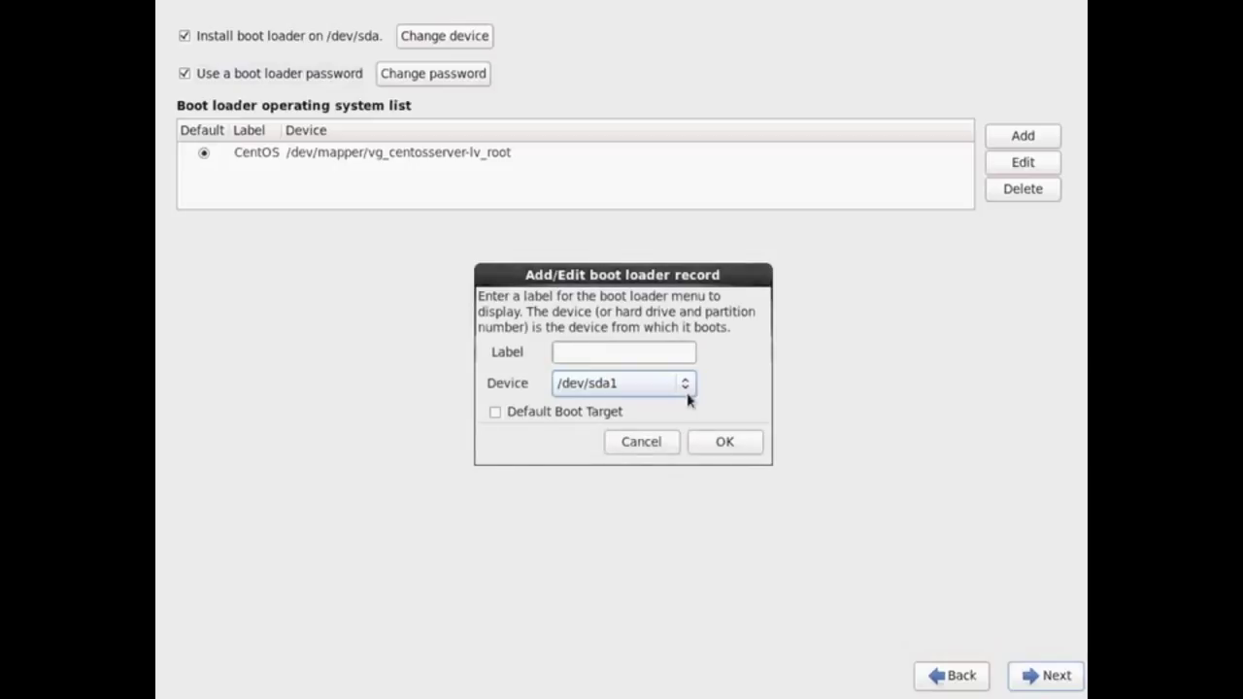
pyautogui.click(641, 441)
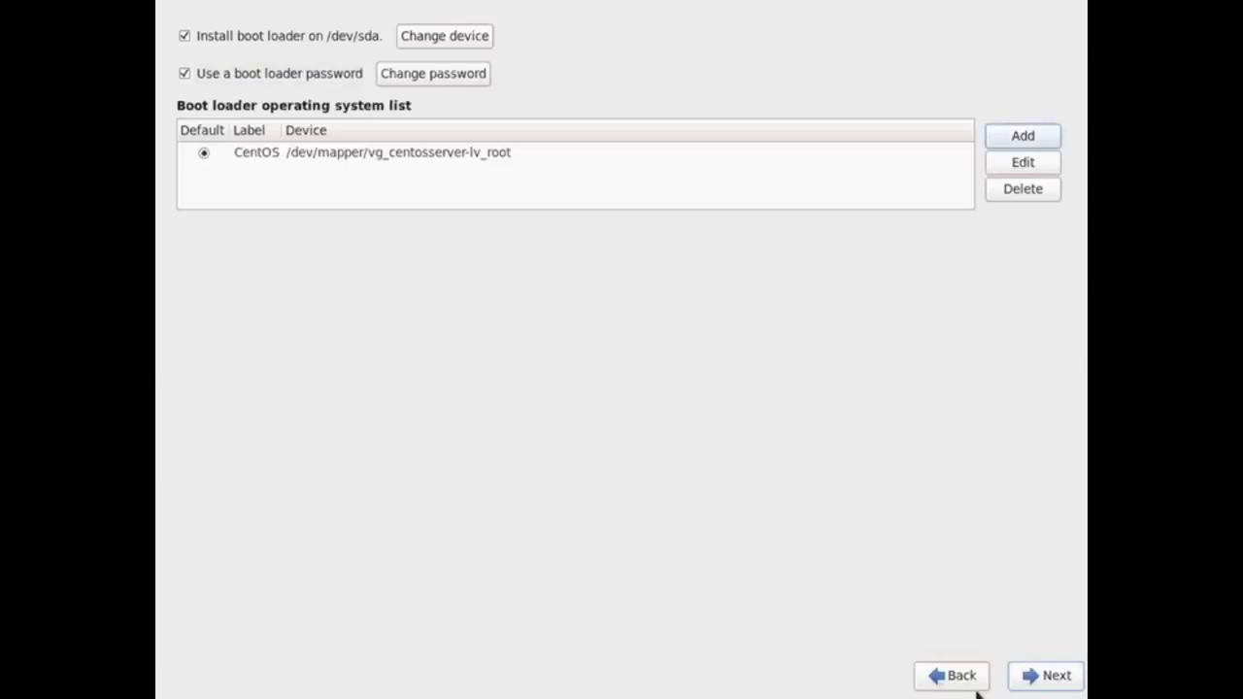
pyautogui.click(1044, 675)
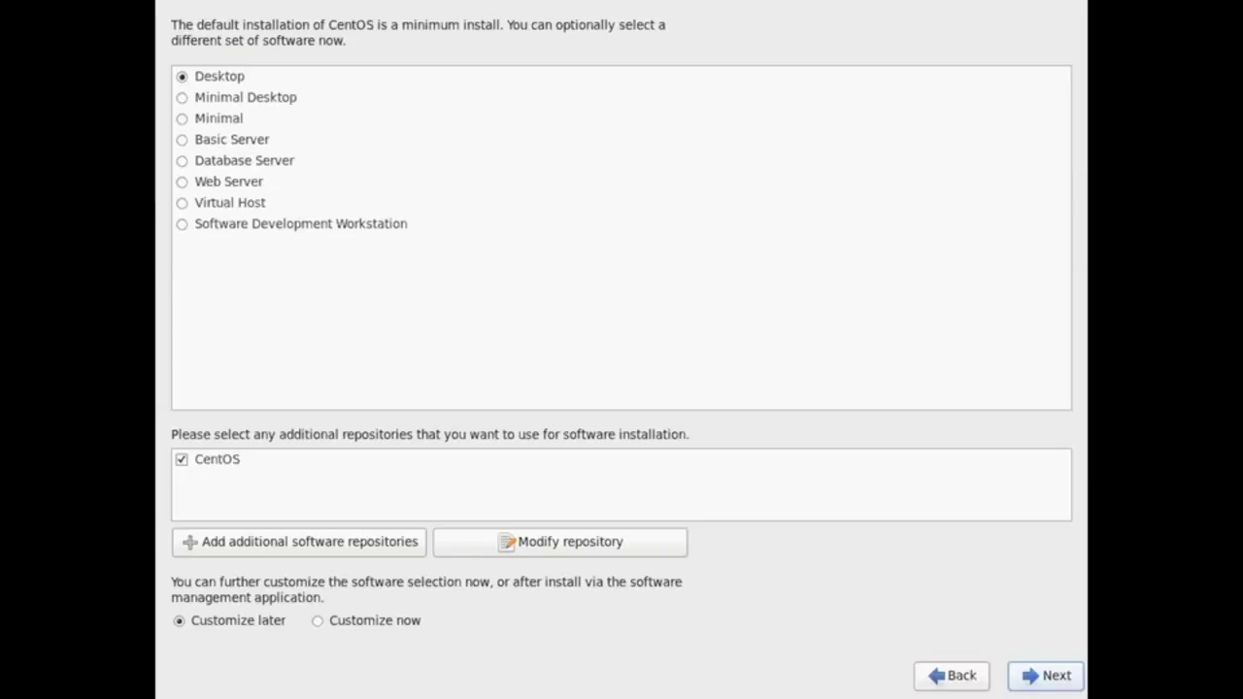
# - Select Basic Server with Customize now and proceed to the package group list
pyautogui.click(231, 139)
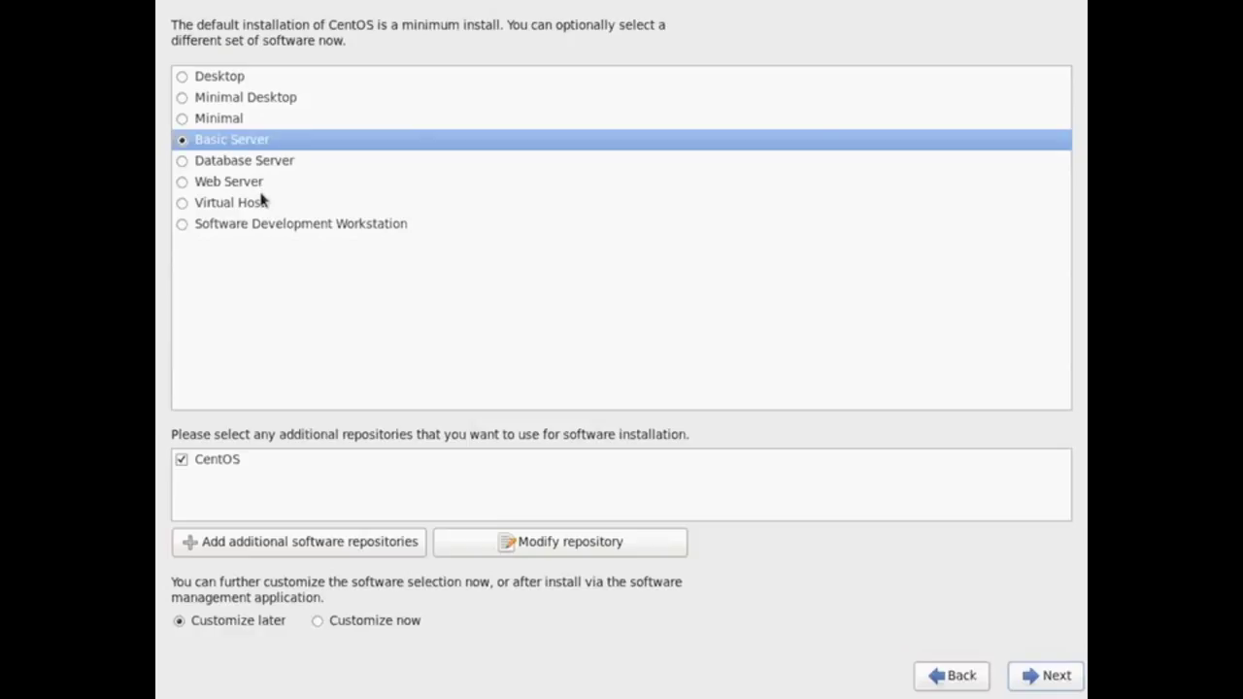
pyautogui.click(318, 621)
pyautogui.click(1029, 675)
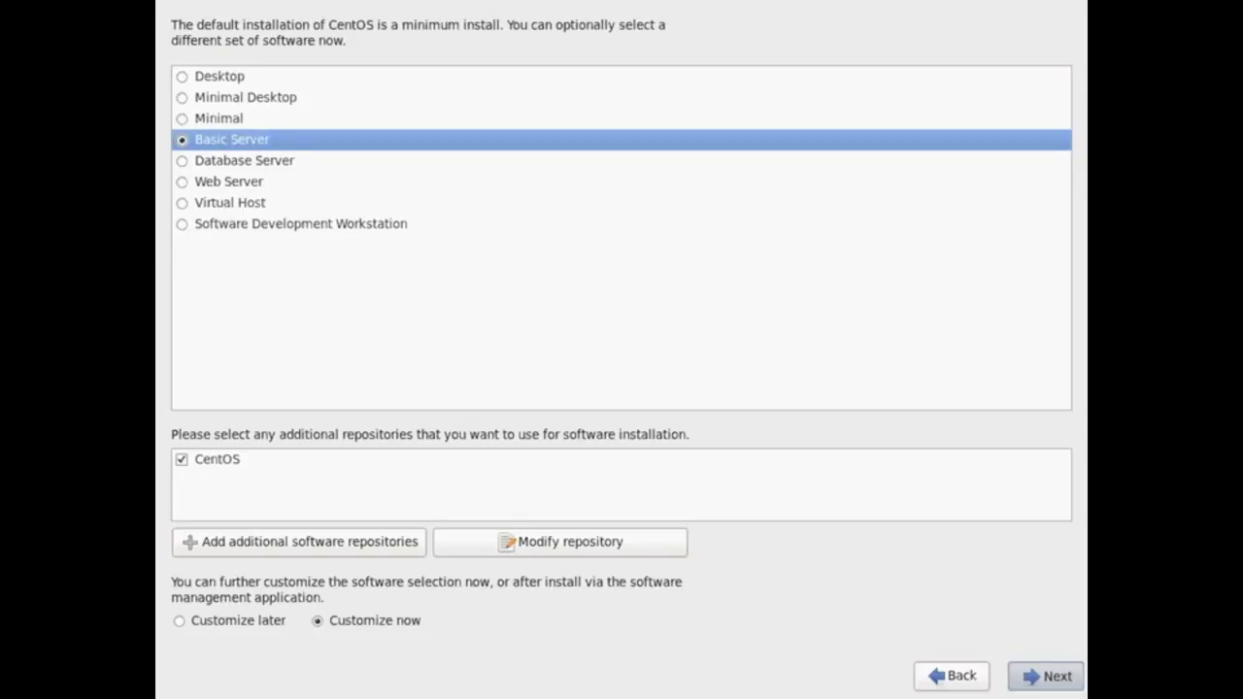
pyautogui.click(658, 95)
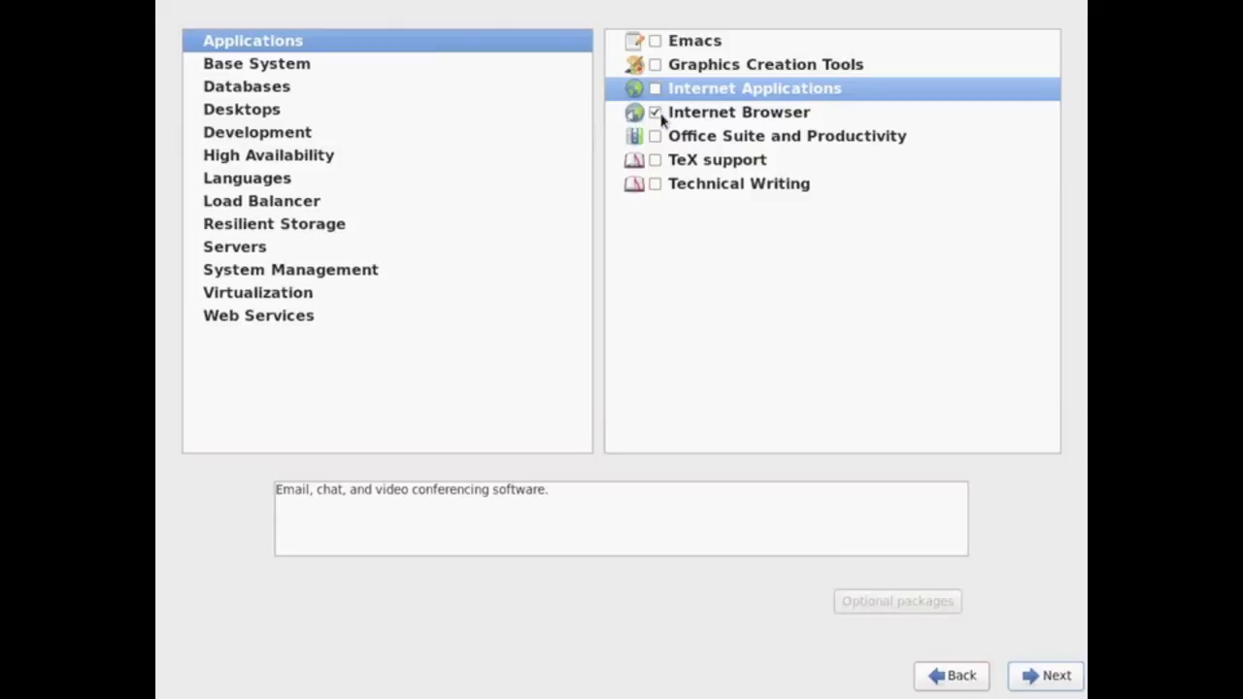
# - Drop Internet Browser and add the Desktop and Desktop Debugging and Performance Tools groups
pyautogui.click(656, 114)
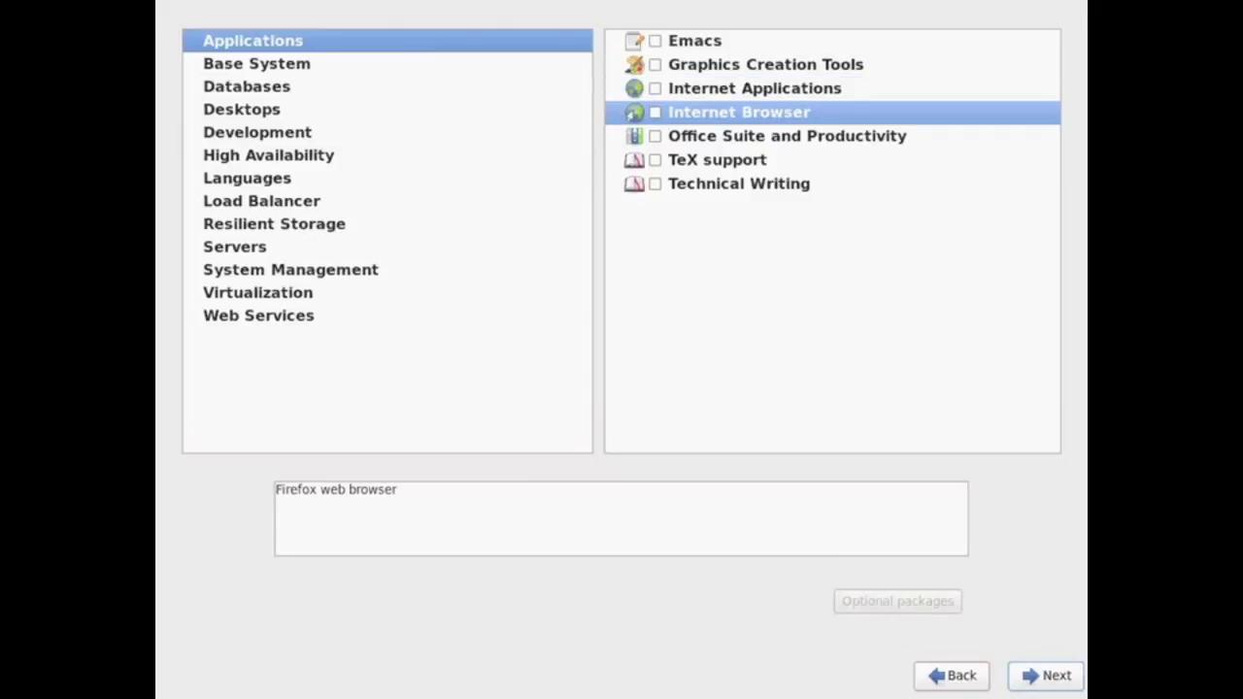
pyautogui.press('space')
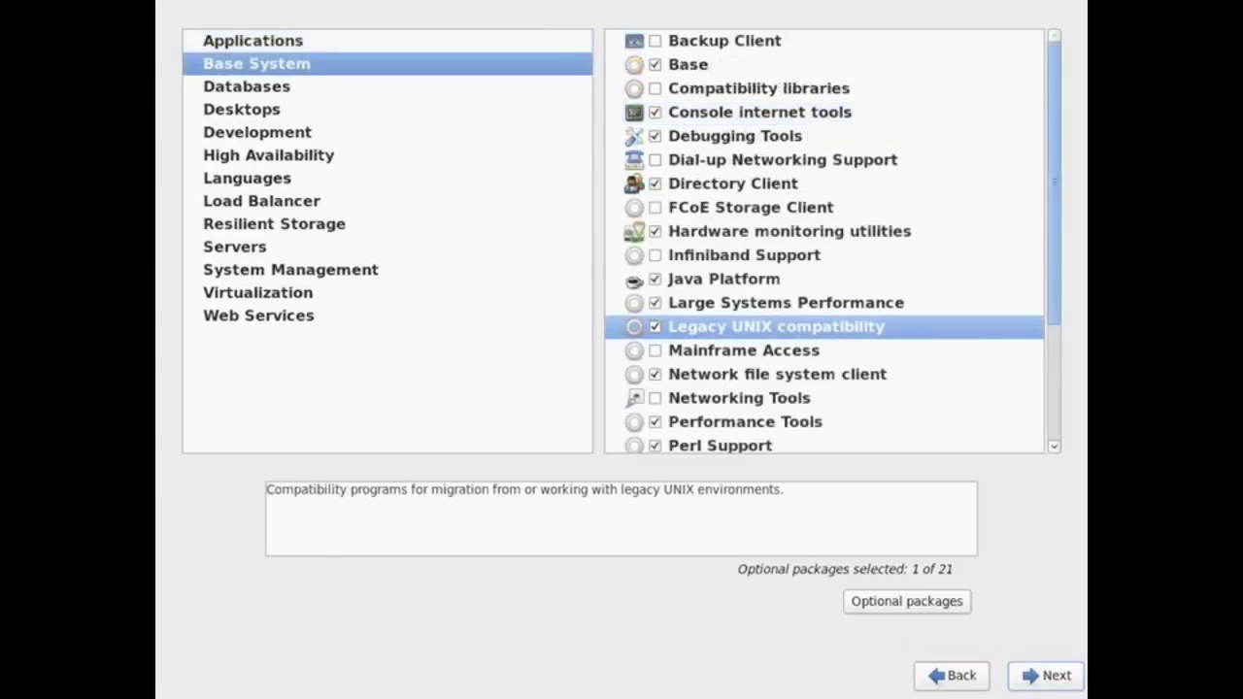
pyautogui.scroll(-1, 951, 292)
pyautogui.press('Down')
pyautogui.press('Down')
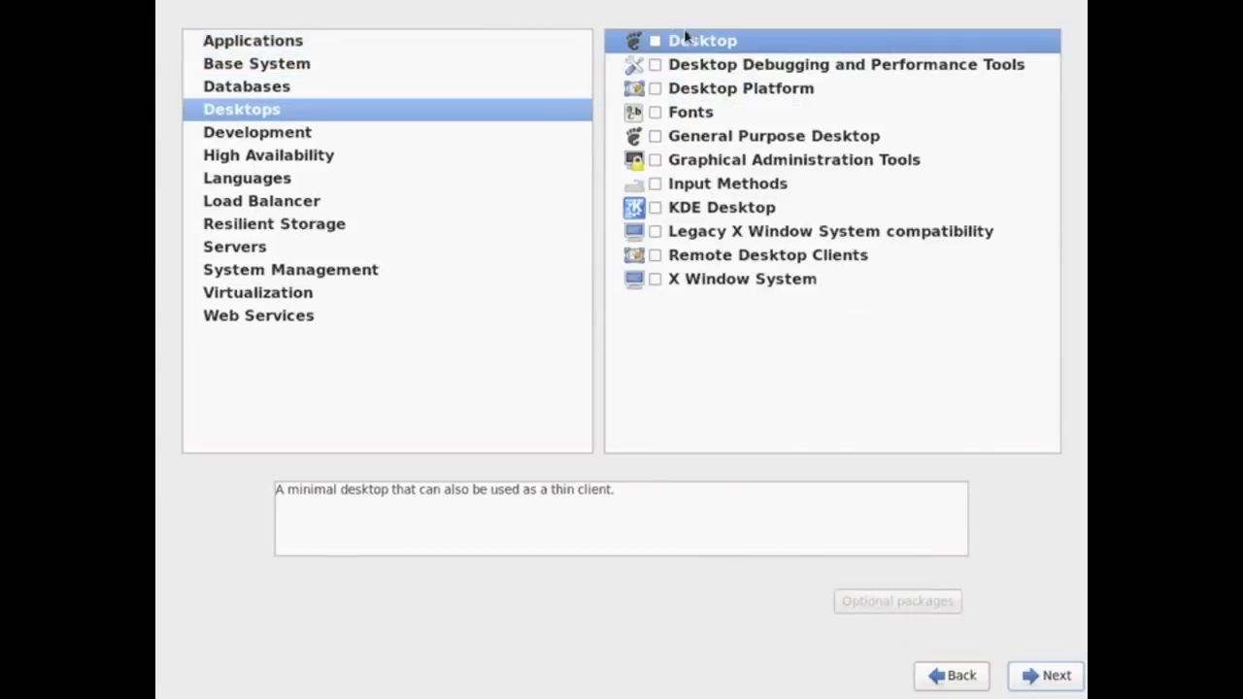
pyautogui.press('space')
pyautogui.press('Down')
pyautogui.press('space')
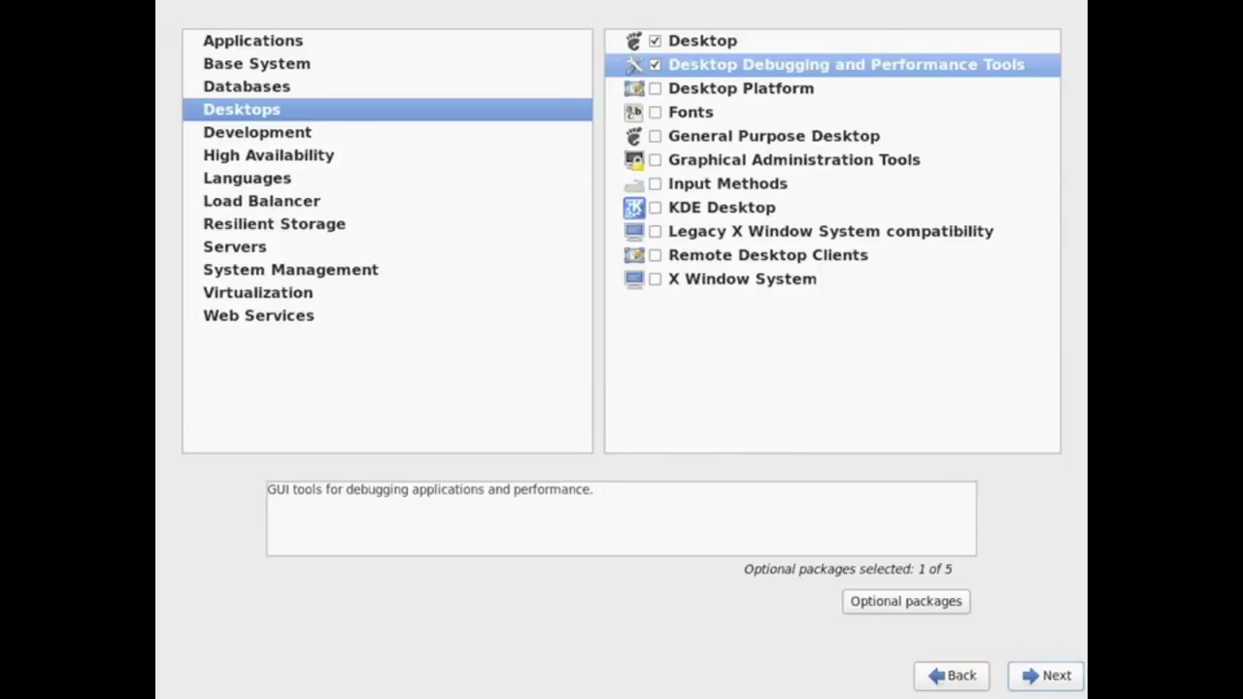
# - Add Desktop Platform, Graphical Administration Tools, General Purpose Desktop and KDE Desktop, then run the dependency check
pyautogui.click(655, 88)
pyautogui.click(654, 159)
pyautogui.click(655, 136)
pyautogui.click(654, 206)
pyautogui.click(656, 233)
pyautogui.moveTo(263, 104); pyautogui.dragTo(302, 250)
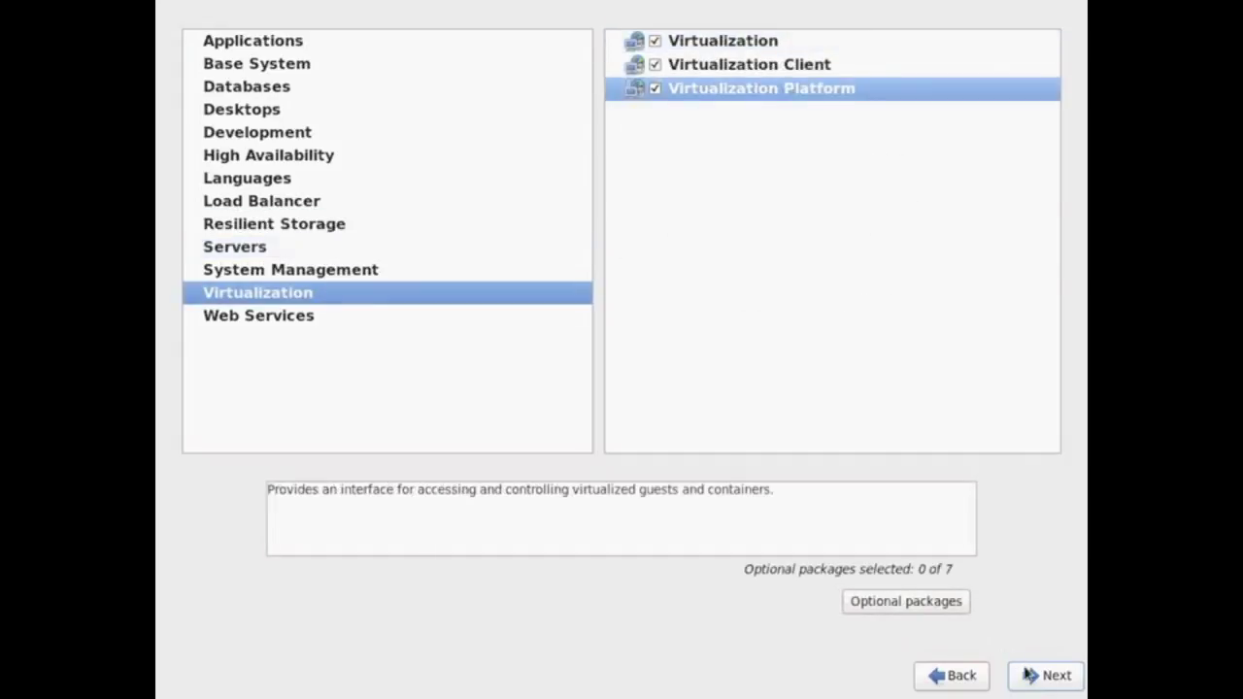
pyautogui.click(1029, 674)
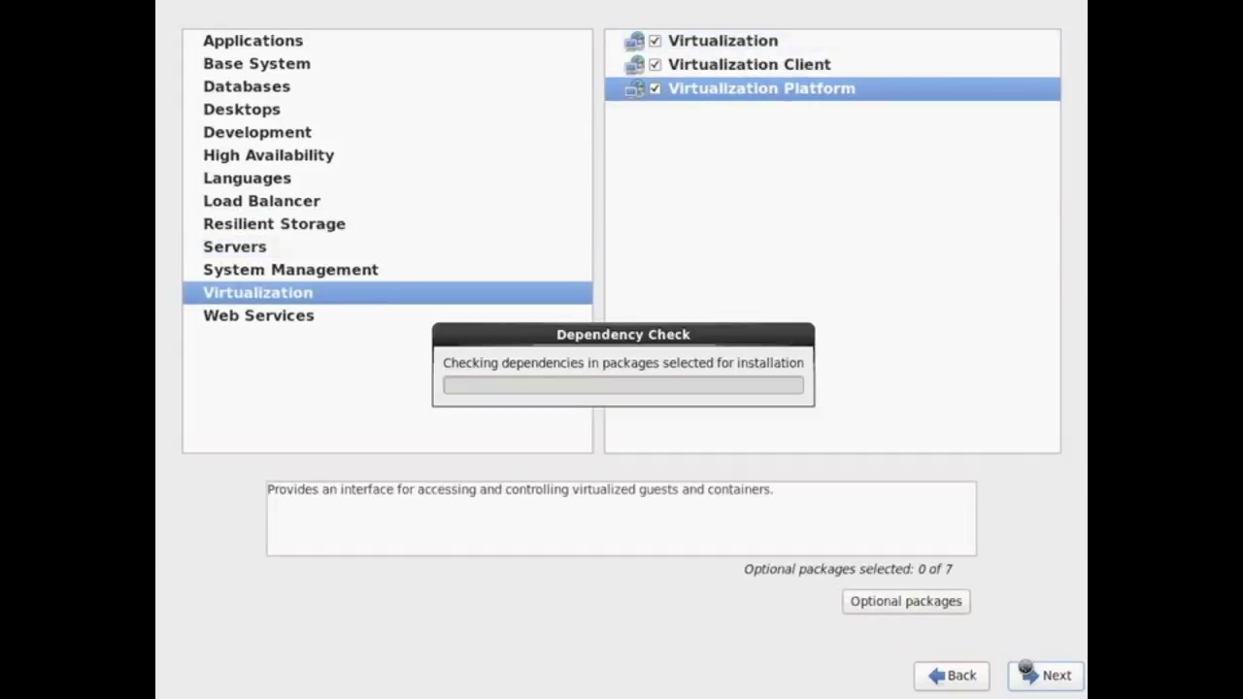